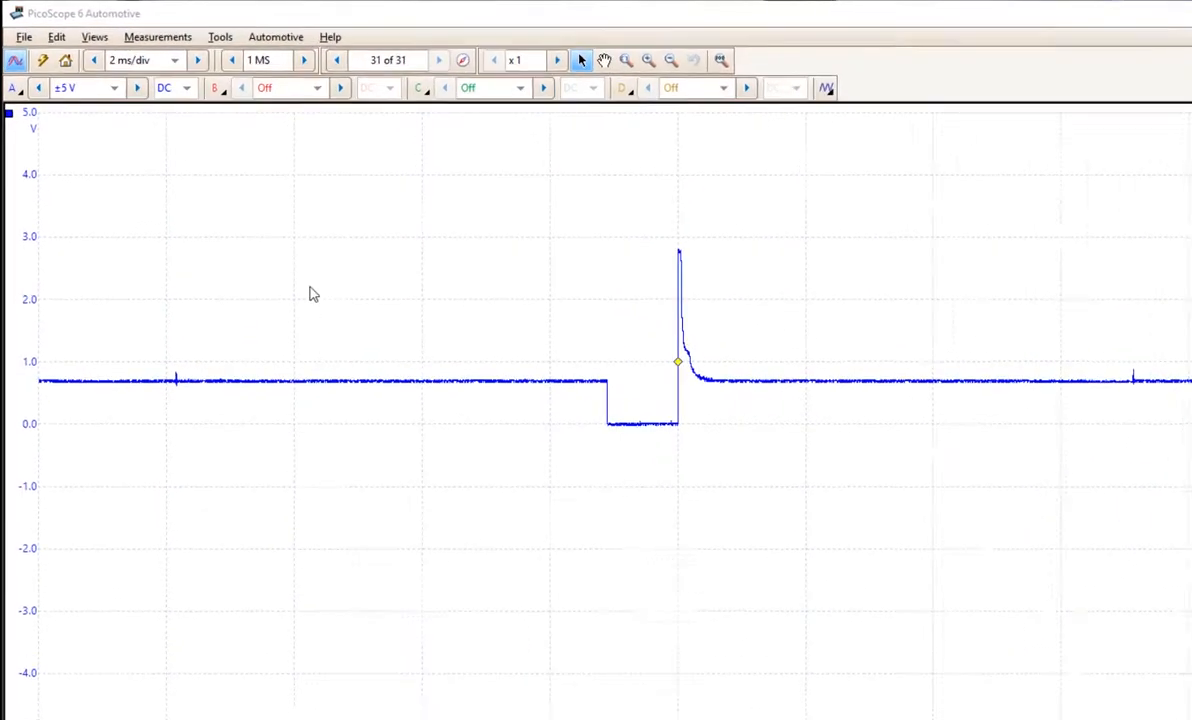
# Open the saved file Pico Demo Injector Waveform.psdata.
pyautogui.click(695, 418)
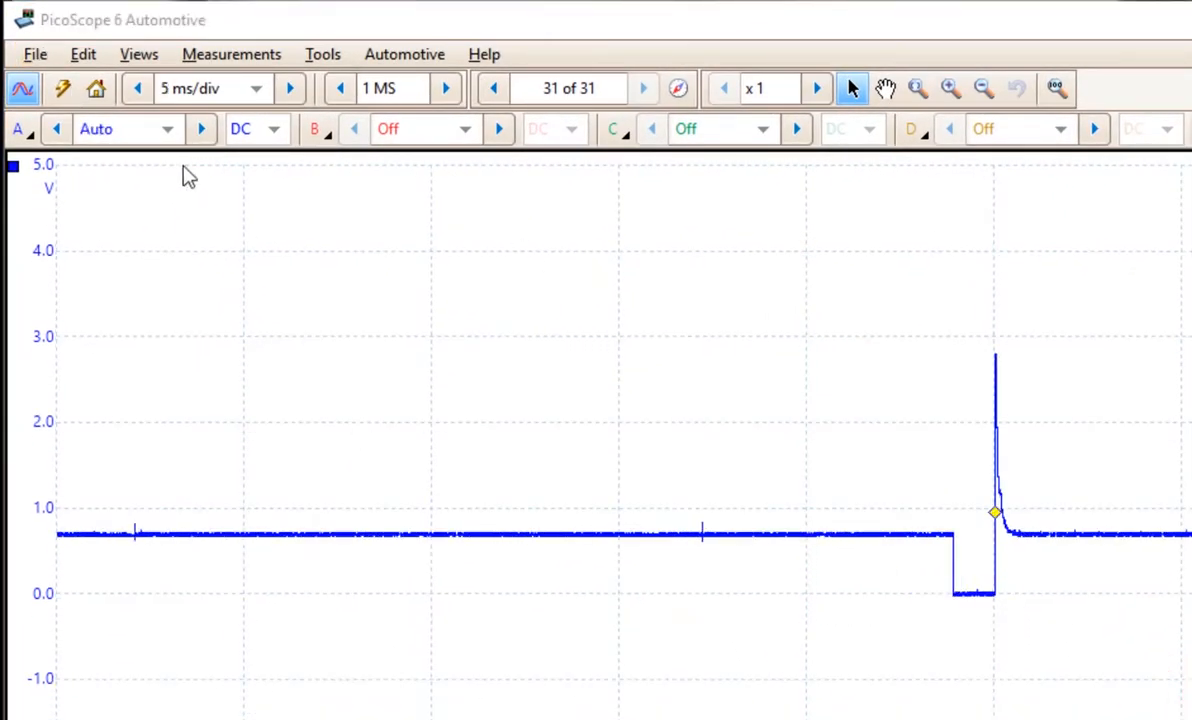
pyautogui.click(35, 54)
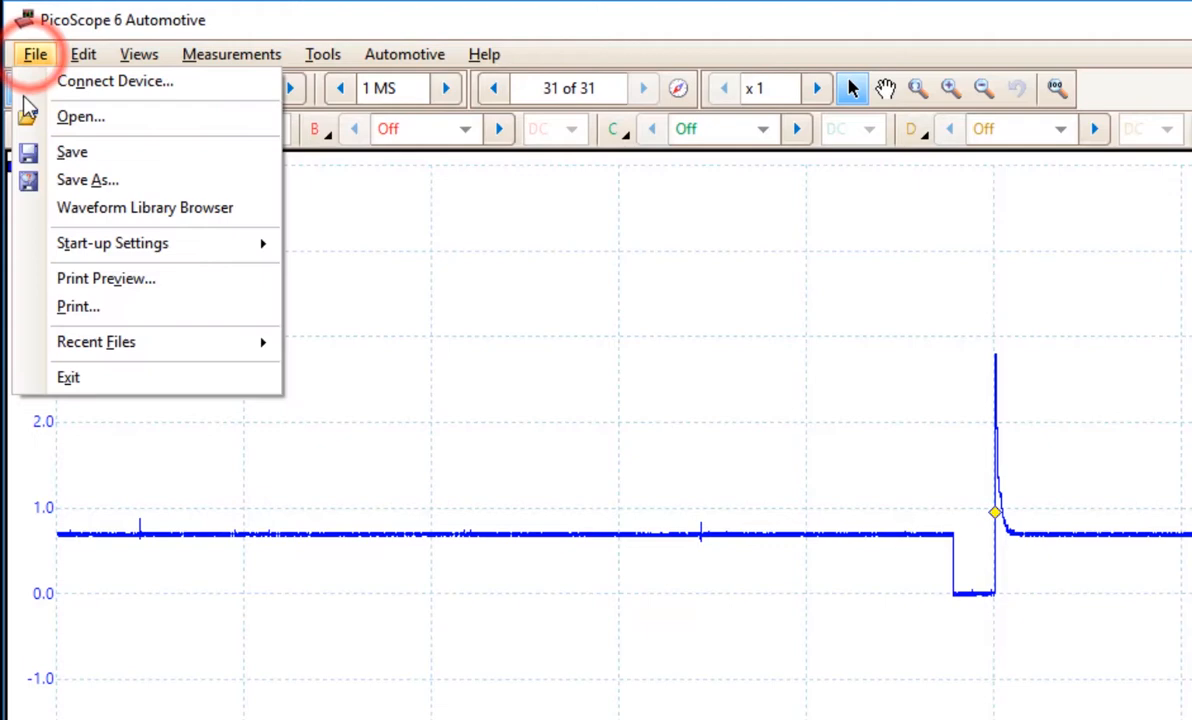
pyautogui.click(76, 118)
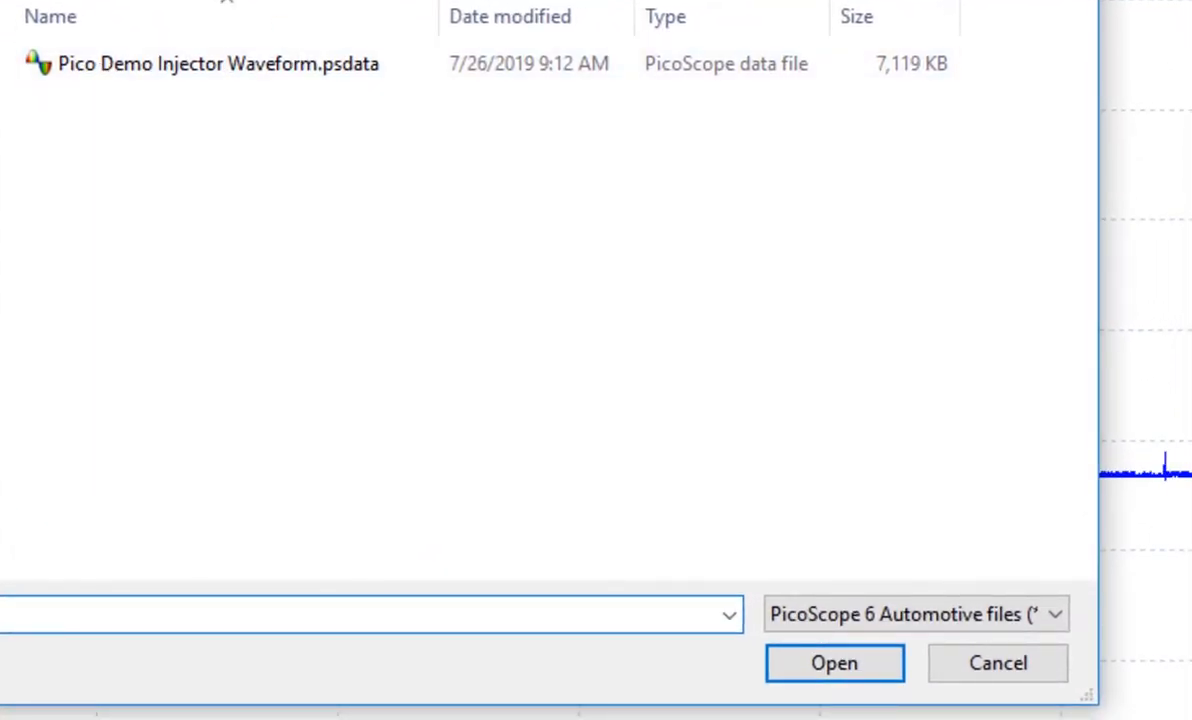
pyautogui.click(121, 72)
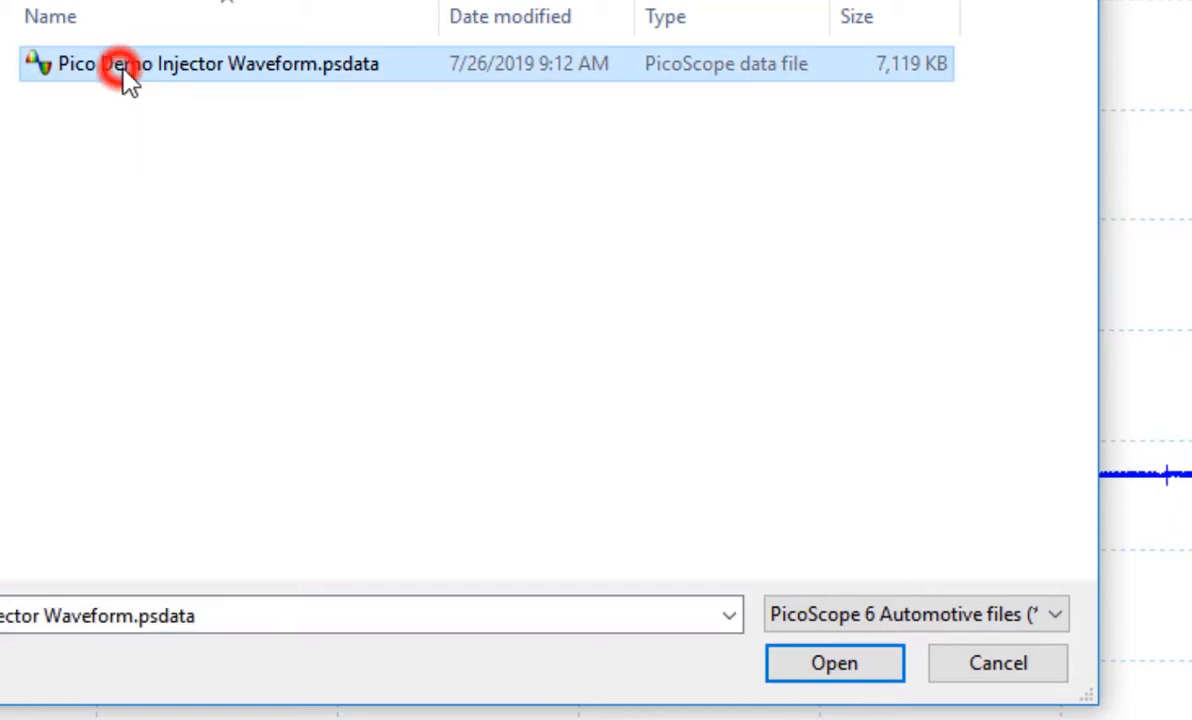
pyautogui.click(840, 672)
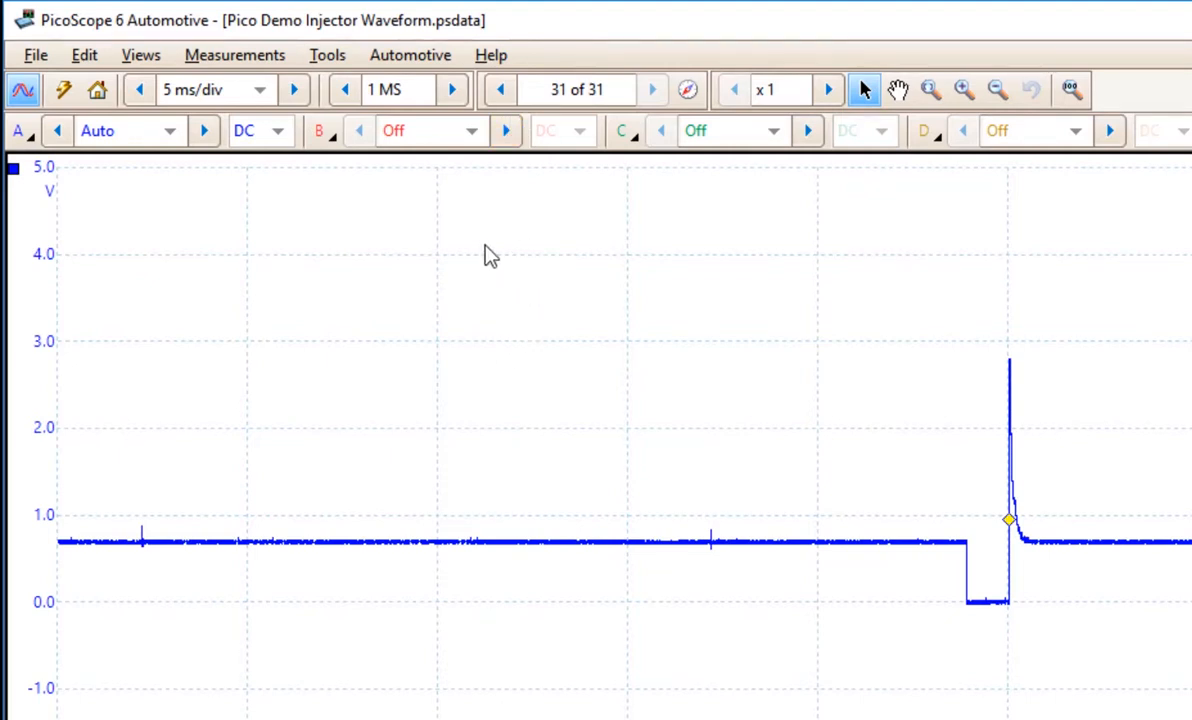
# Duplicate channel A into the reference waveform library.
pyautogui.click(318, 57)
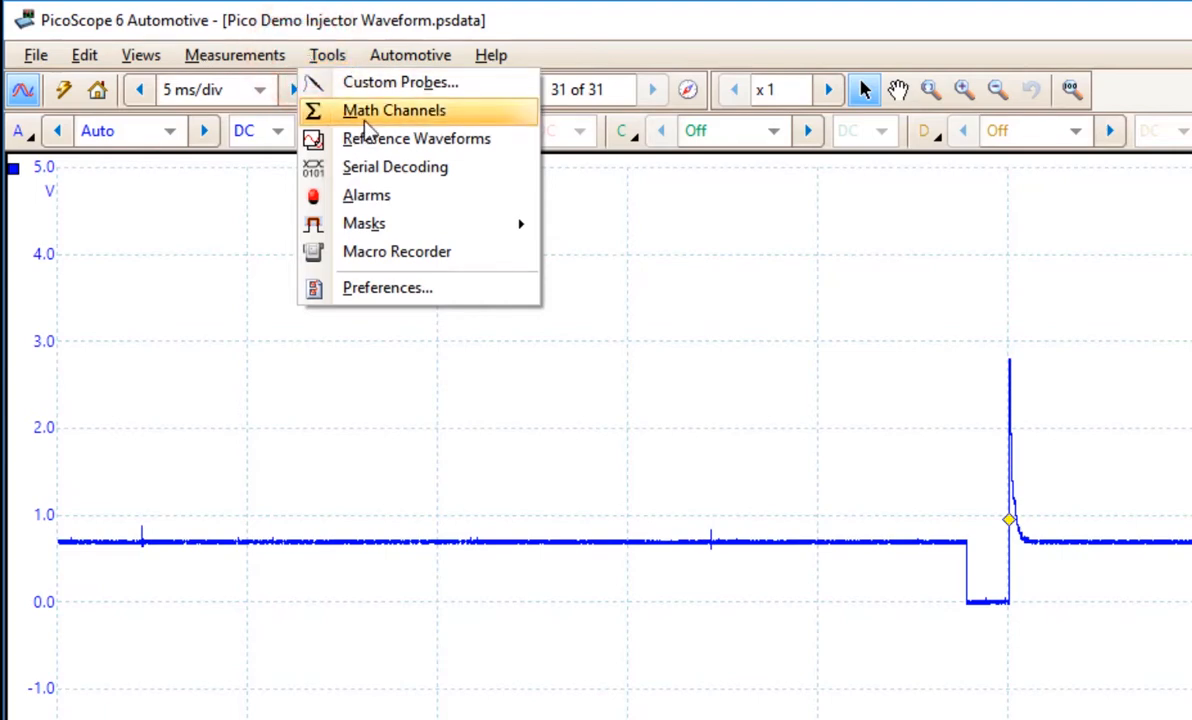
pyautogui.click(369, 143)
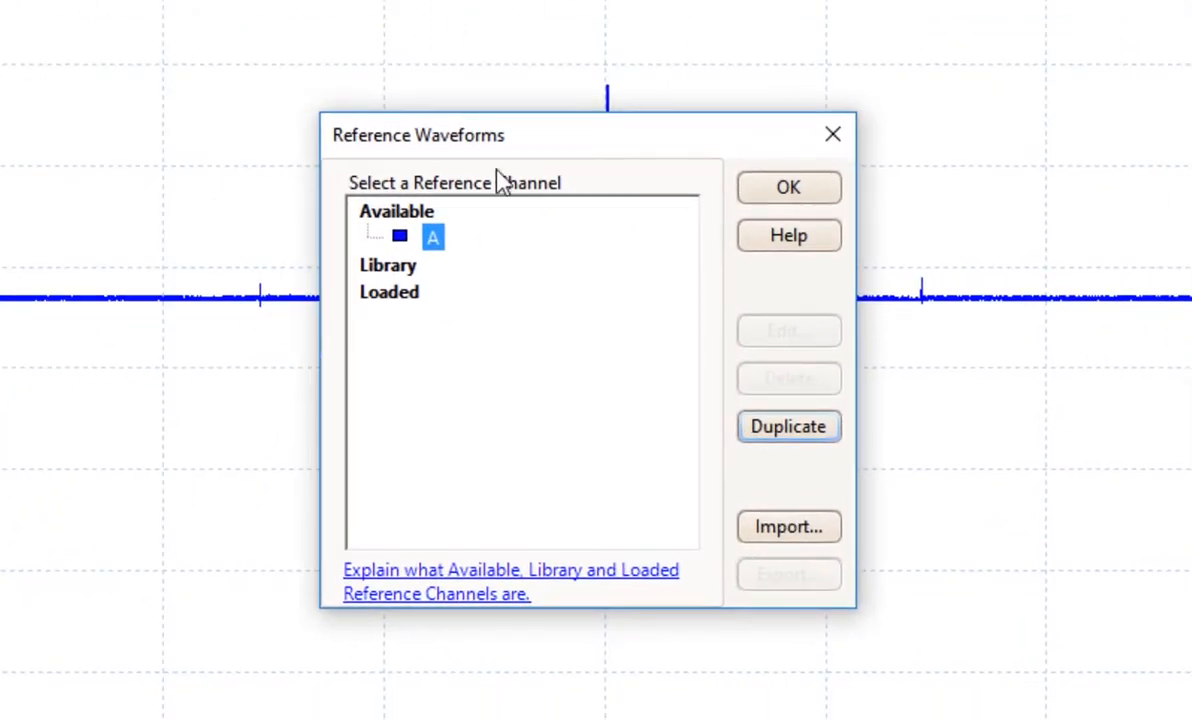
pyautogui.click(818, 430)
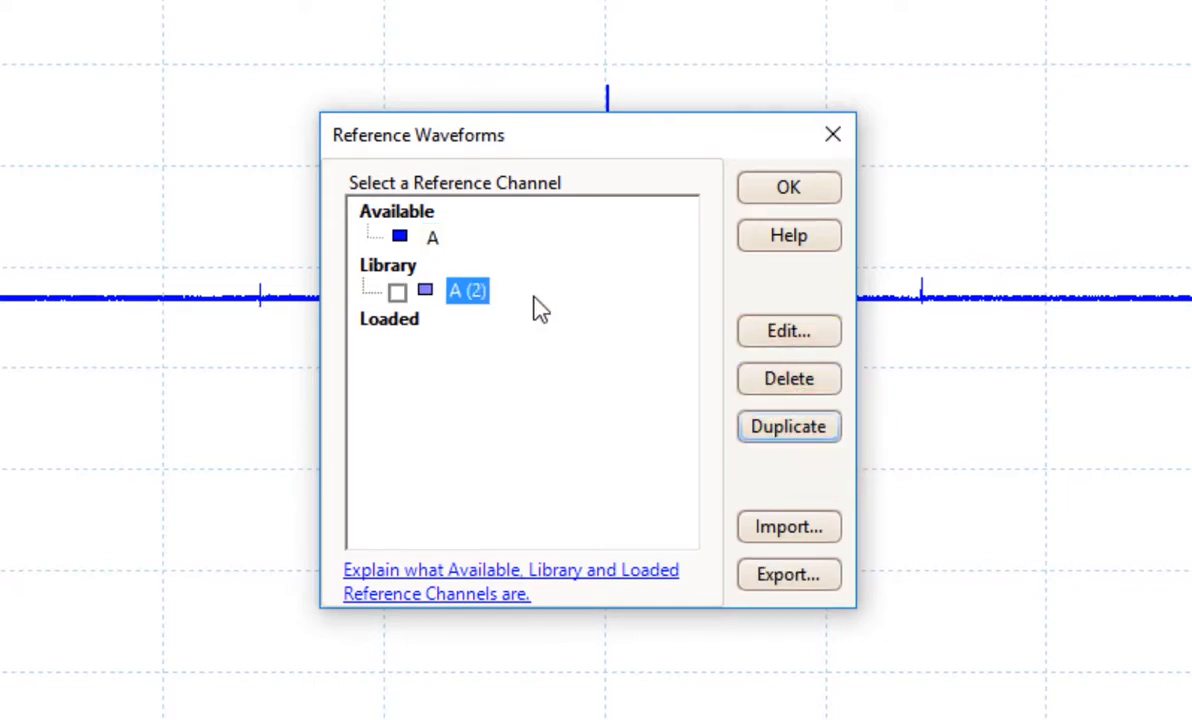
# Rename the duplicated reference waveform as Demo Injector and set its color to Lime.
pyautogui.click(789, 332)
pyautogui.moveTo(548, 330); pyautogui.dragTo(405, 357)
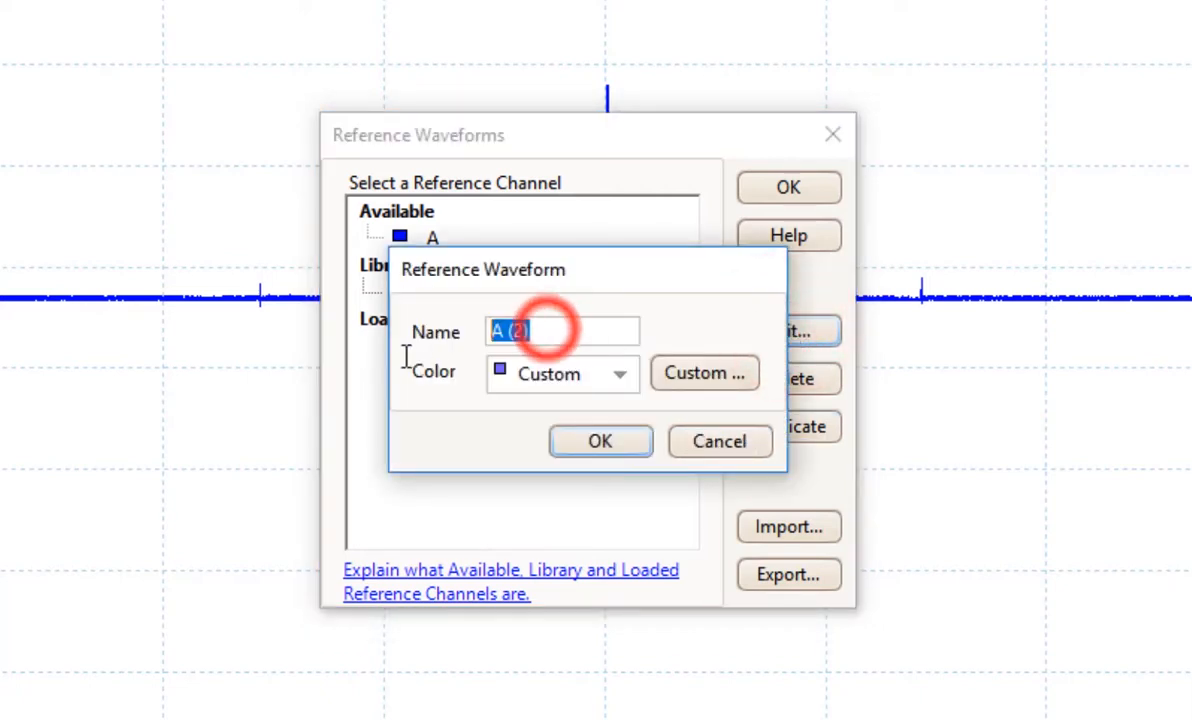
pyautogui.write('Demo l')
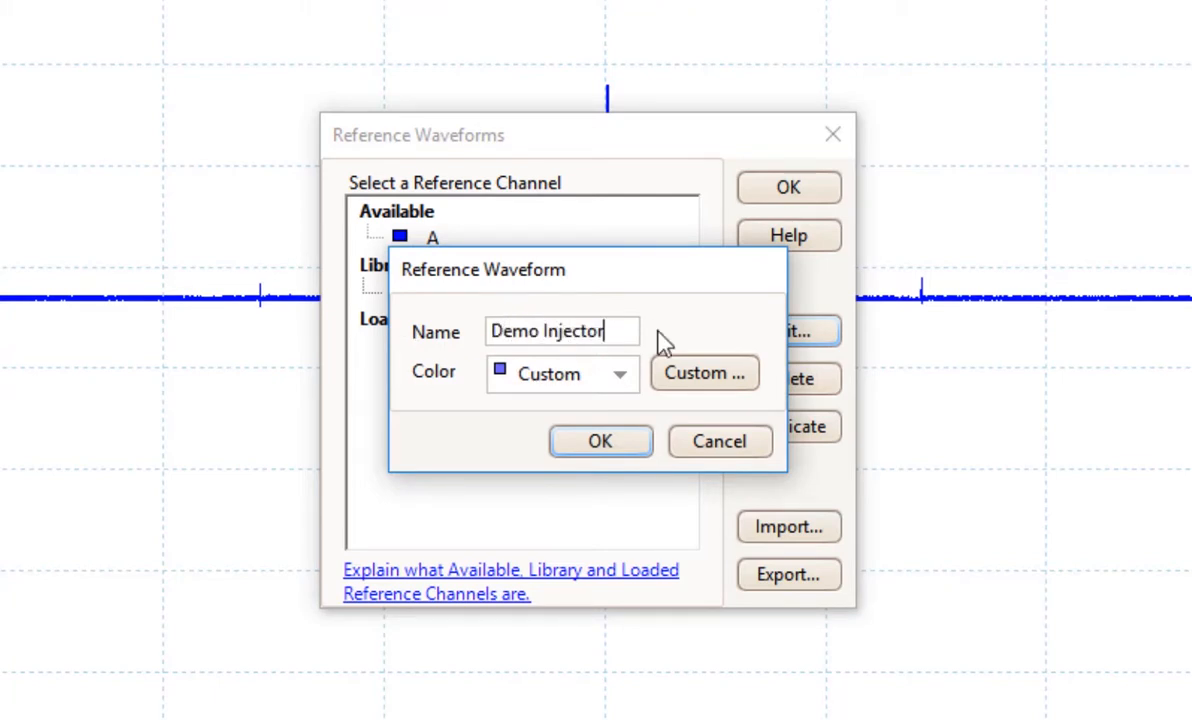
pyautogui.click(622, 376)
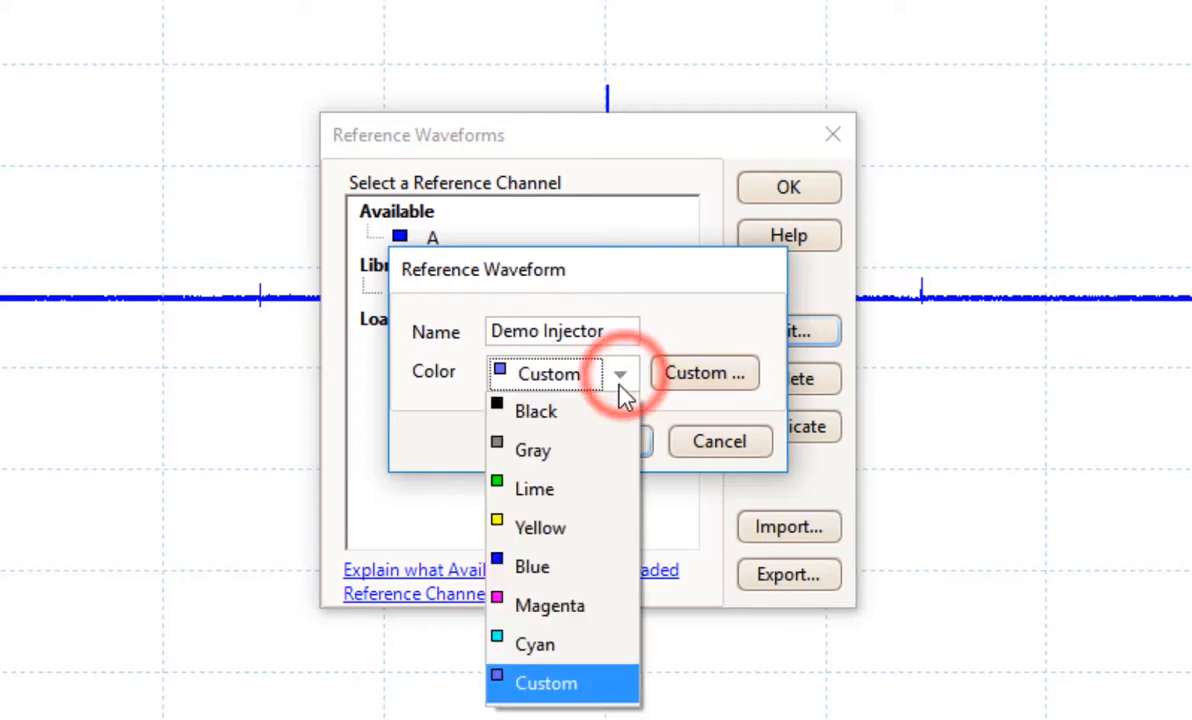
pyautogui.click(526, 496)
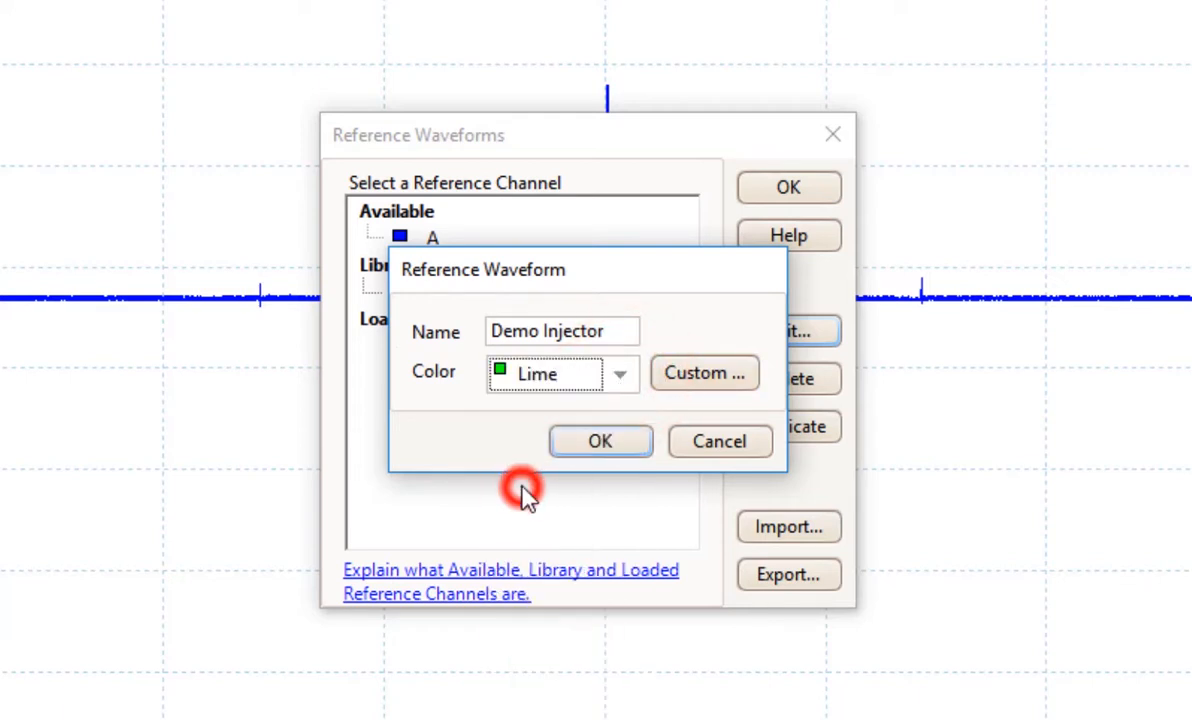
pyautogui.click(590, 446)
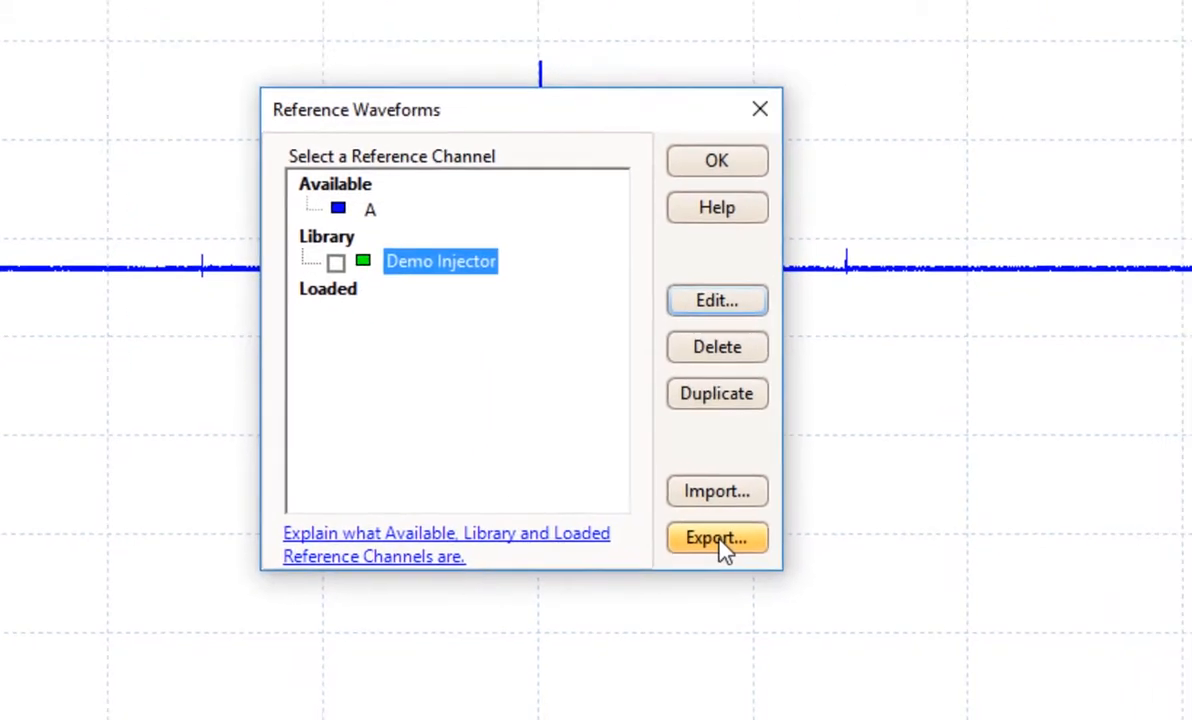
# Export the Demo Injector reference waveform to the Waveforms folder under the file name Demo Injector, and close the reference waveform settings.
pyautogui.click(791, 582)
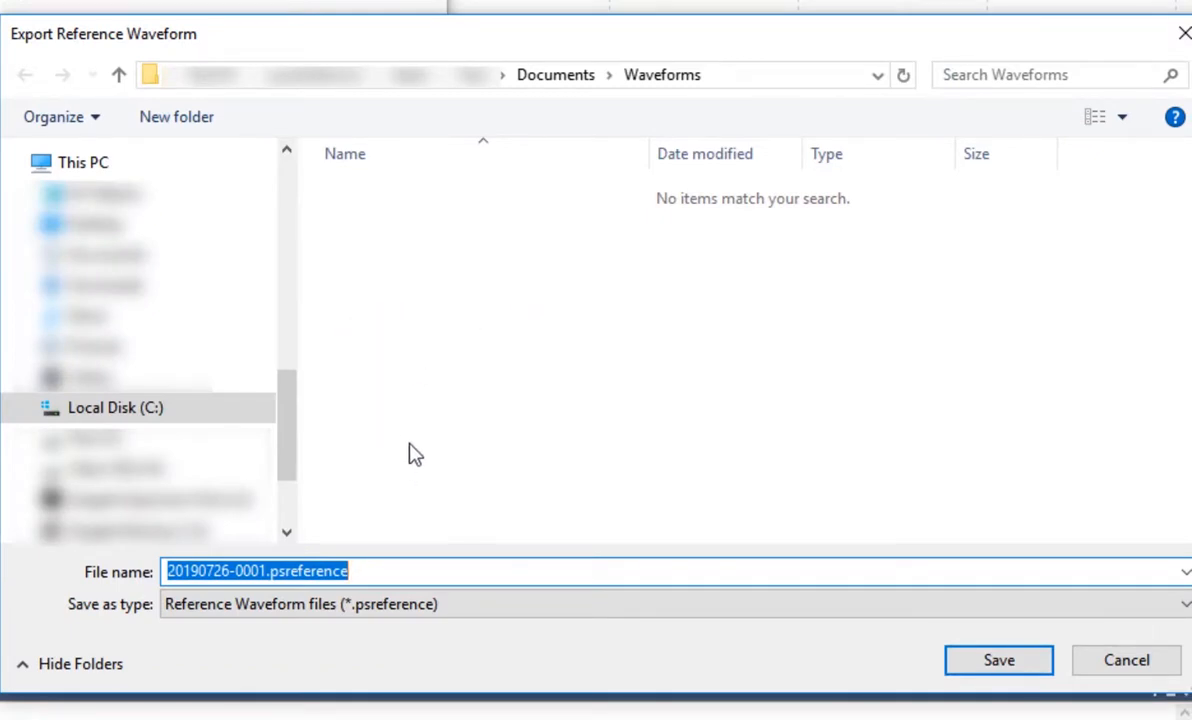
pyautogui.write('Demo Injector')
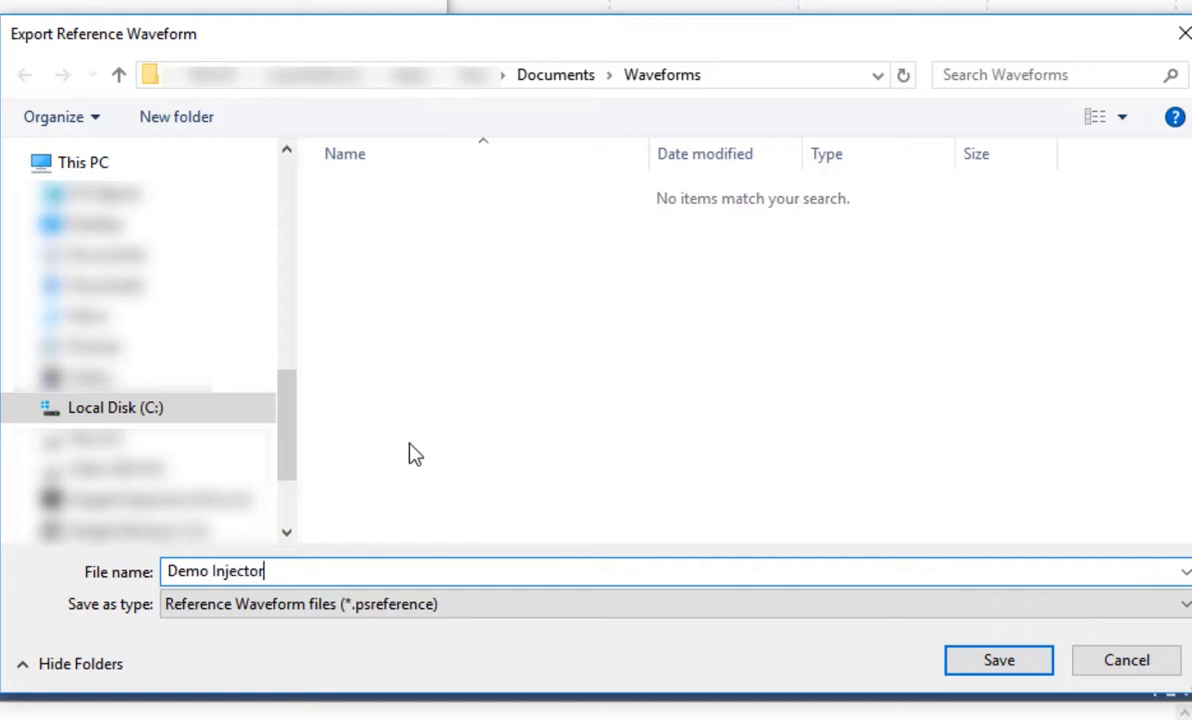
pyautogui.click(995, 662)
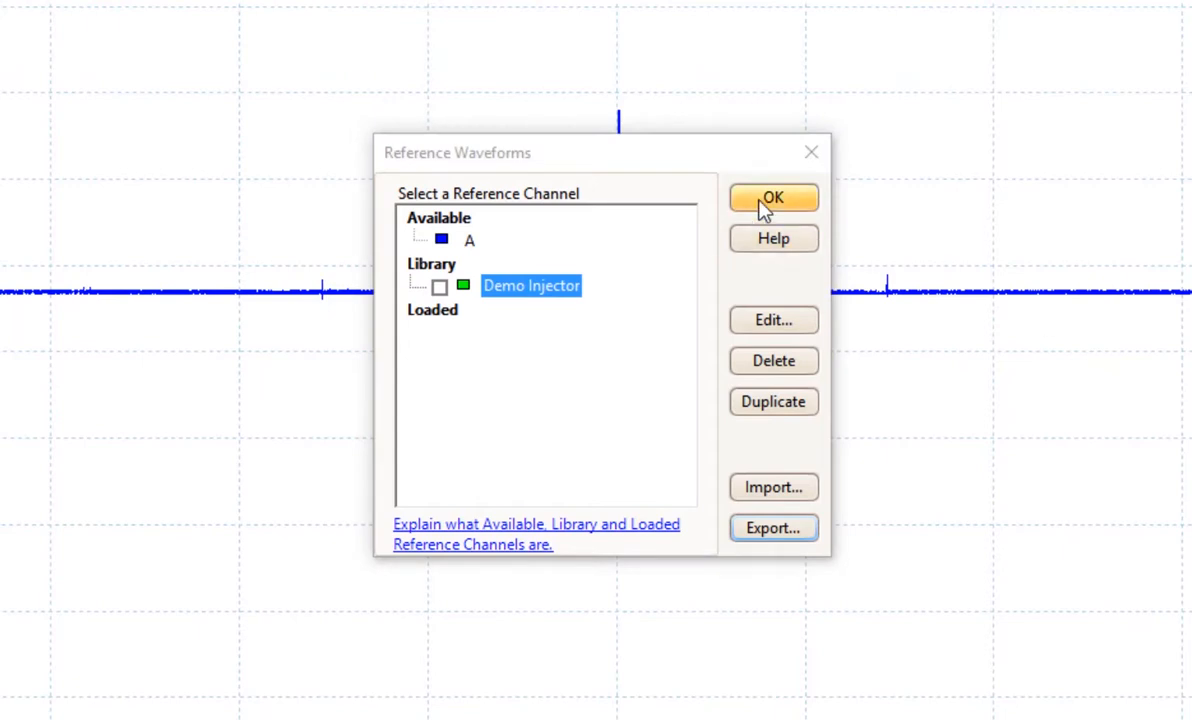
pyautogui.click(774, 200)
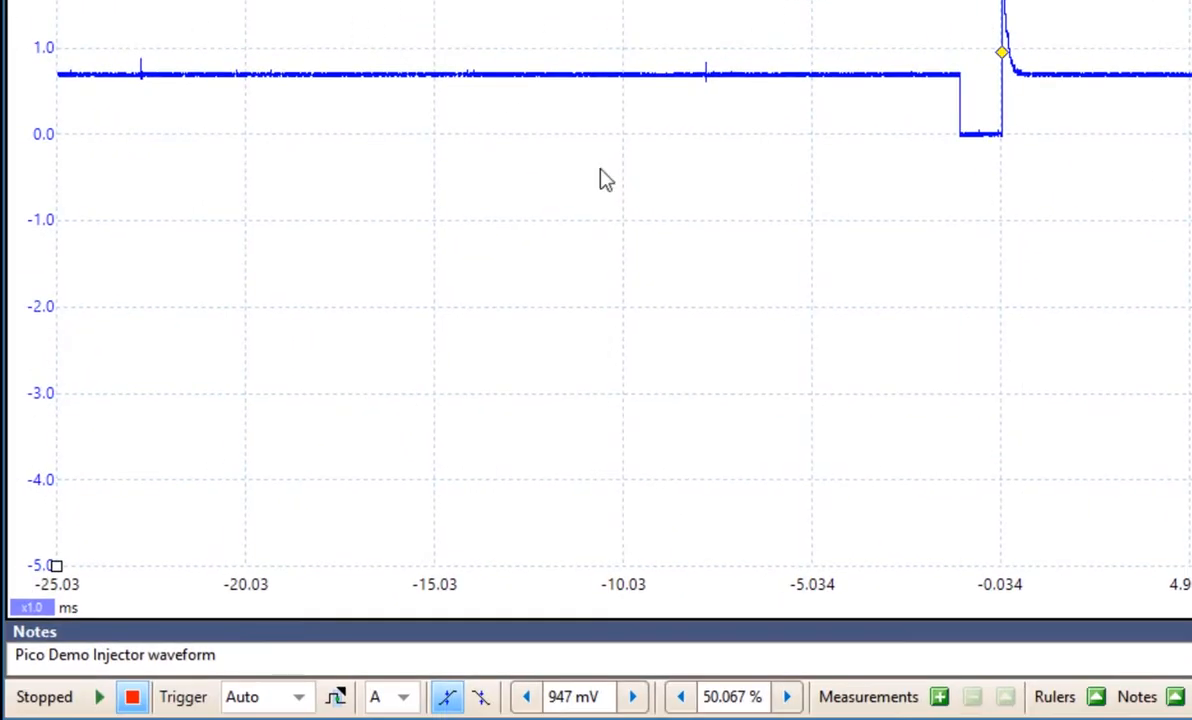
# Capture a new live channel A waveform with the number of samples reduced to 400 S.
pyautogui.click(100, 698)
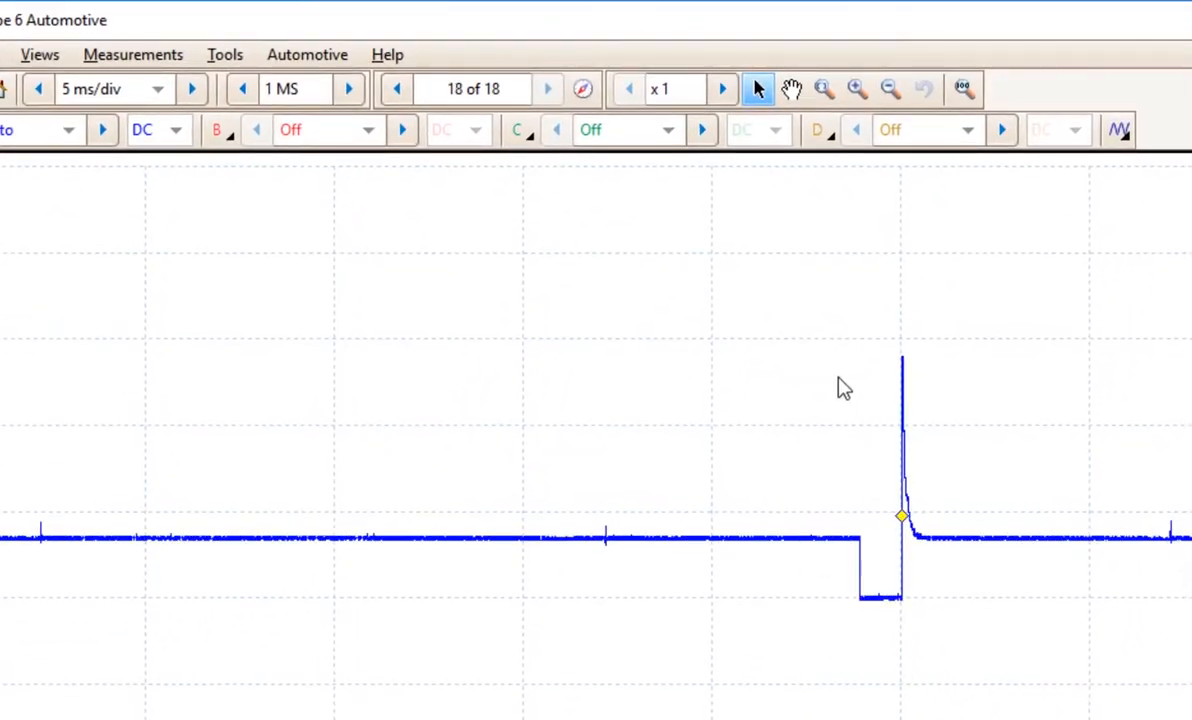
pyautogui.click(240, 90)
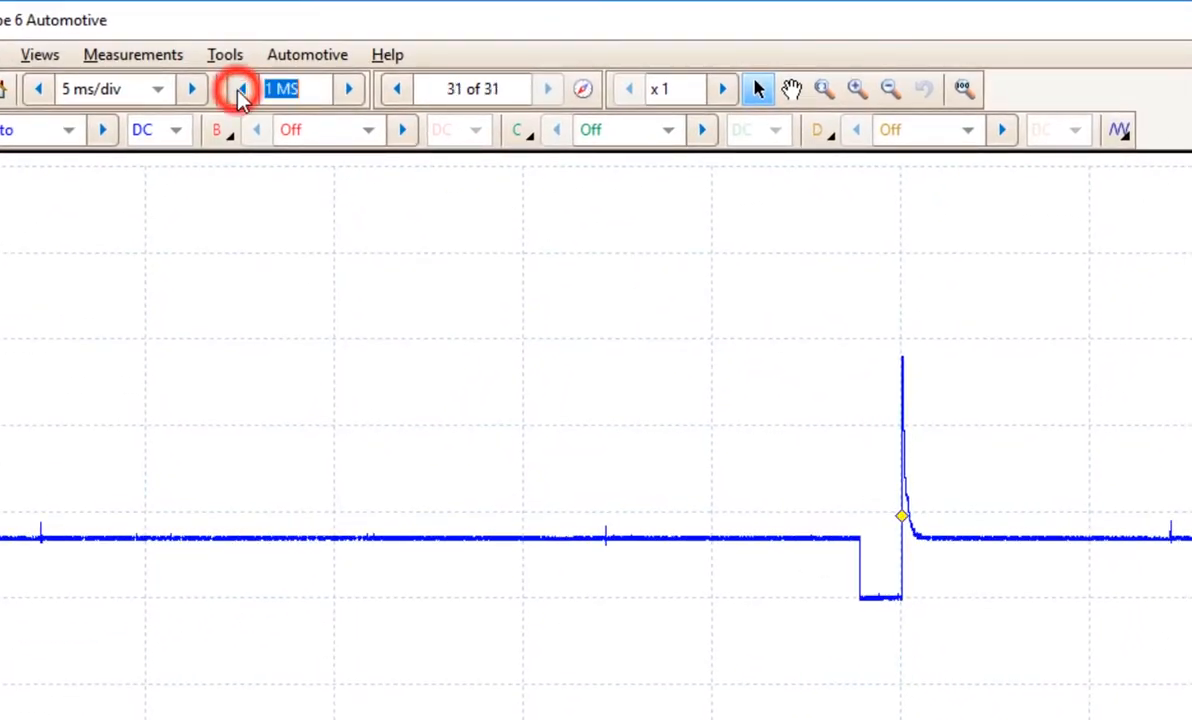
pyautogui.click(240, 90)
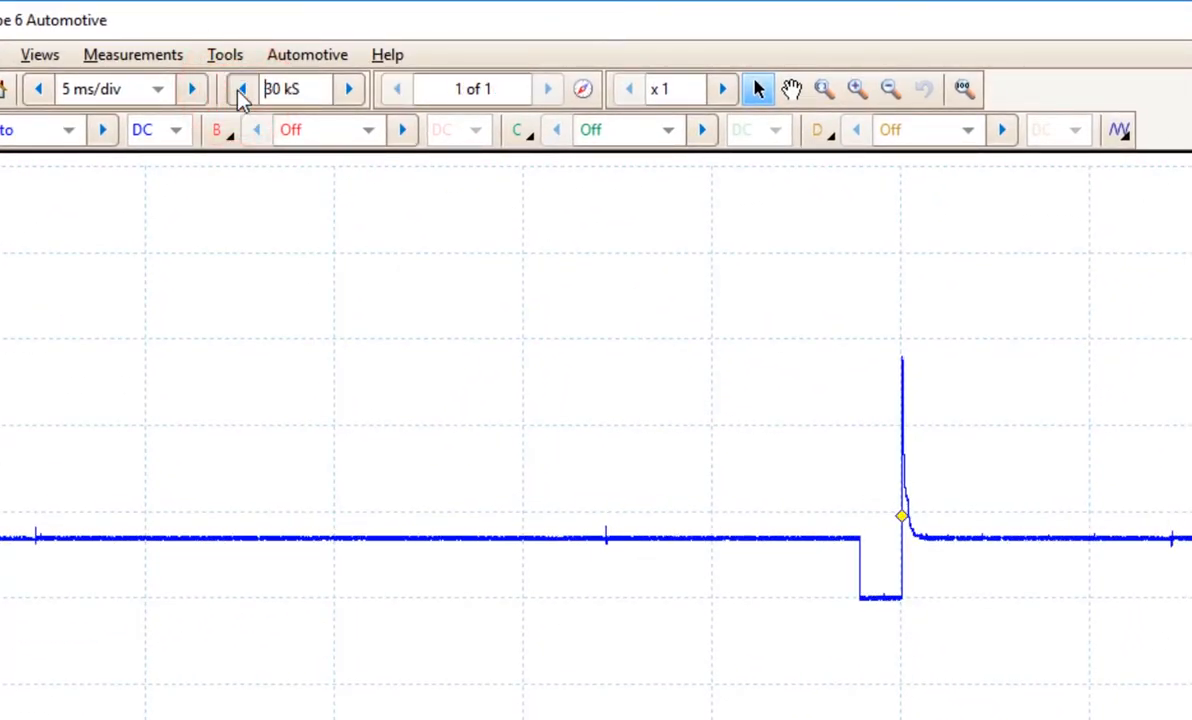
pyautogui.click(240, 90)
pyautogui.click(240, 90)
pyautogui.click(240, 90)
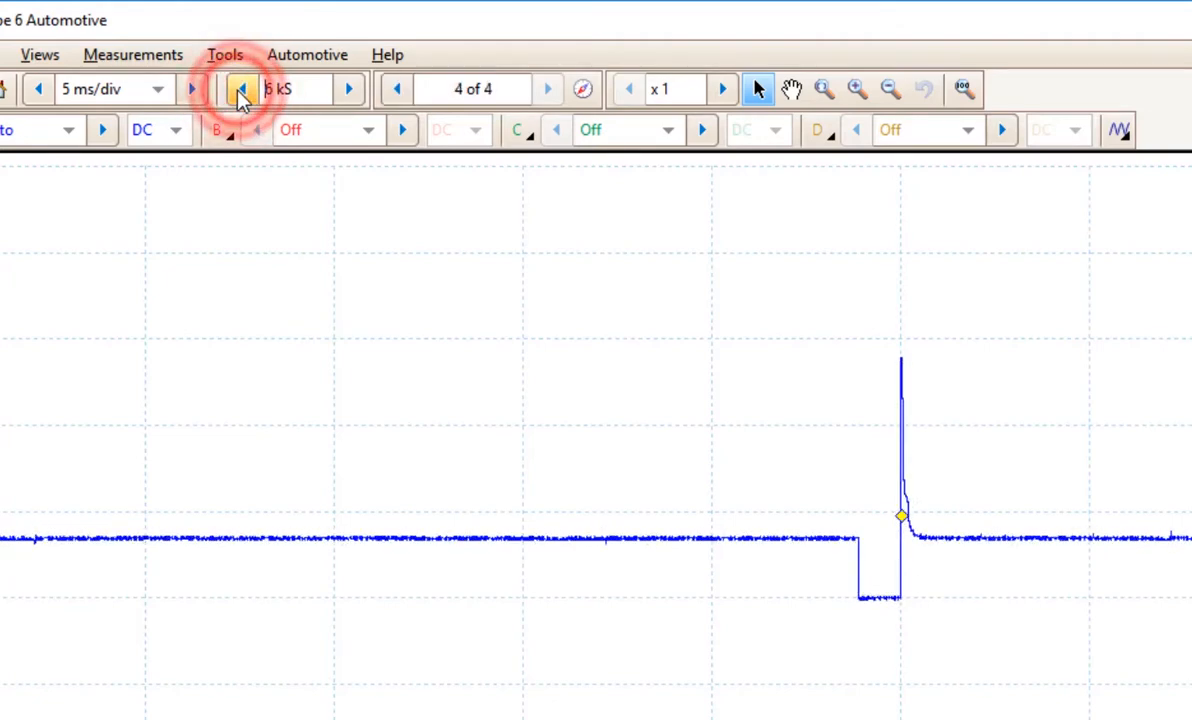
pyautogui.click(240, 90)
pyautogui.click(240, 90)
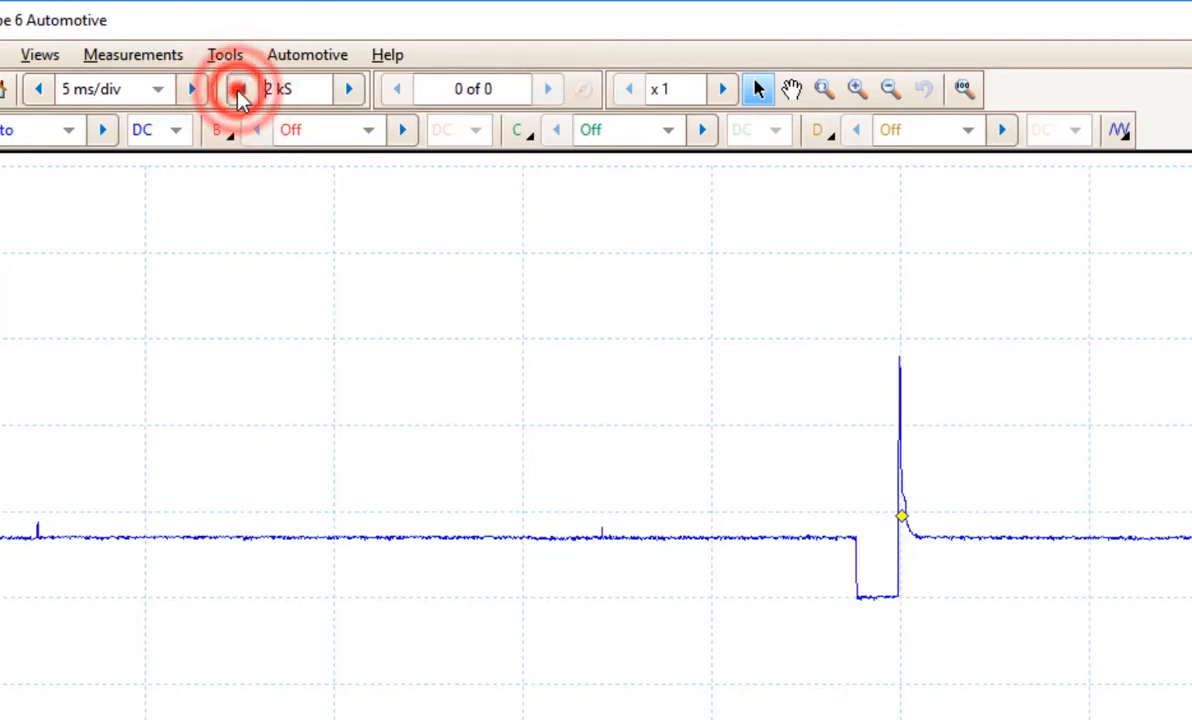
pyautogui.click(240, 90)
pyautogui.click(240, 90)
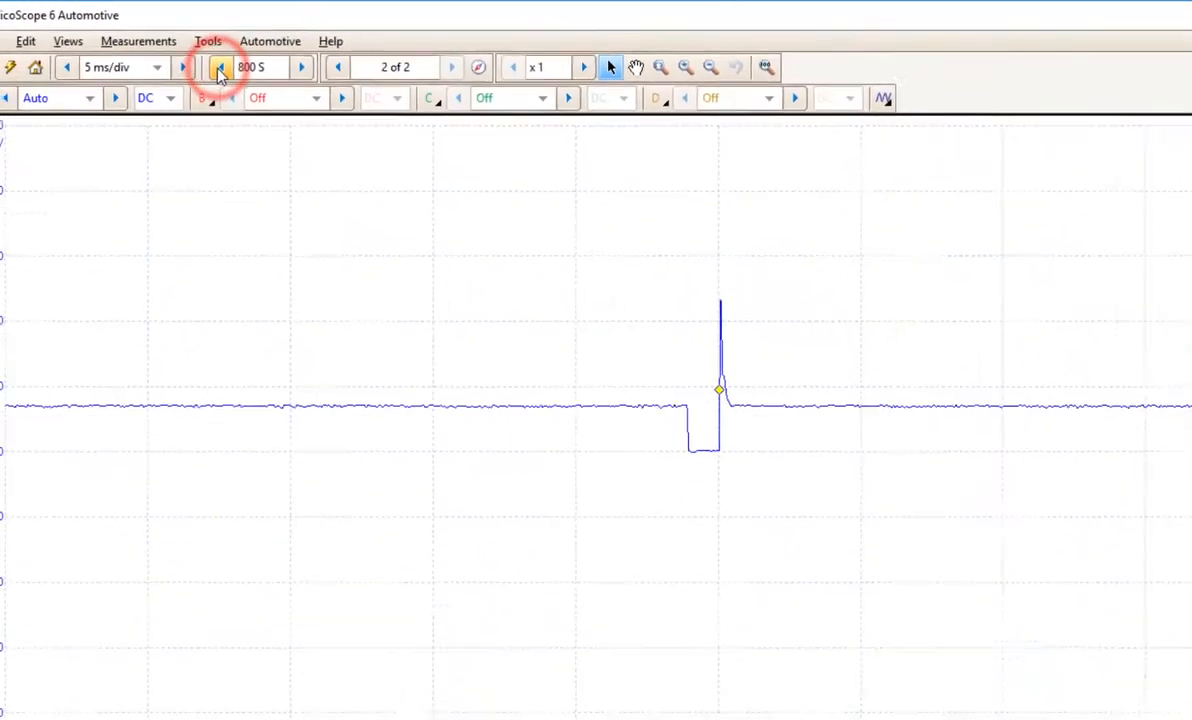
pyautogui.click(240, 90)
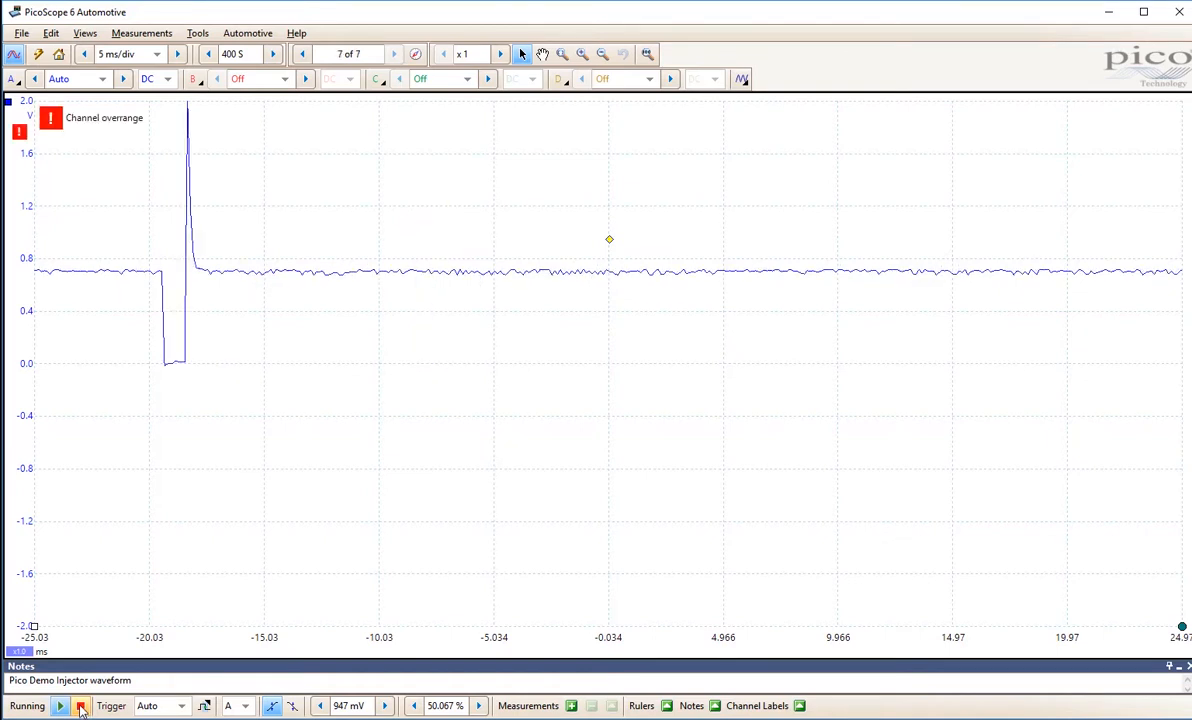
pyautogui.click(80, 706)
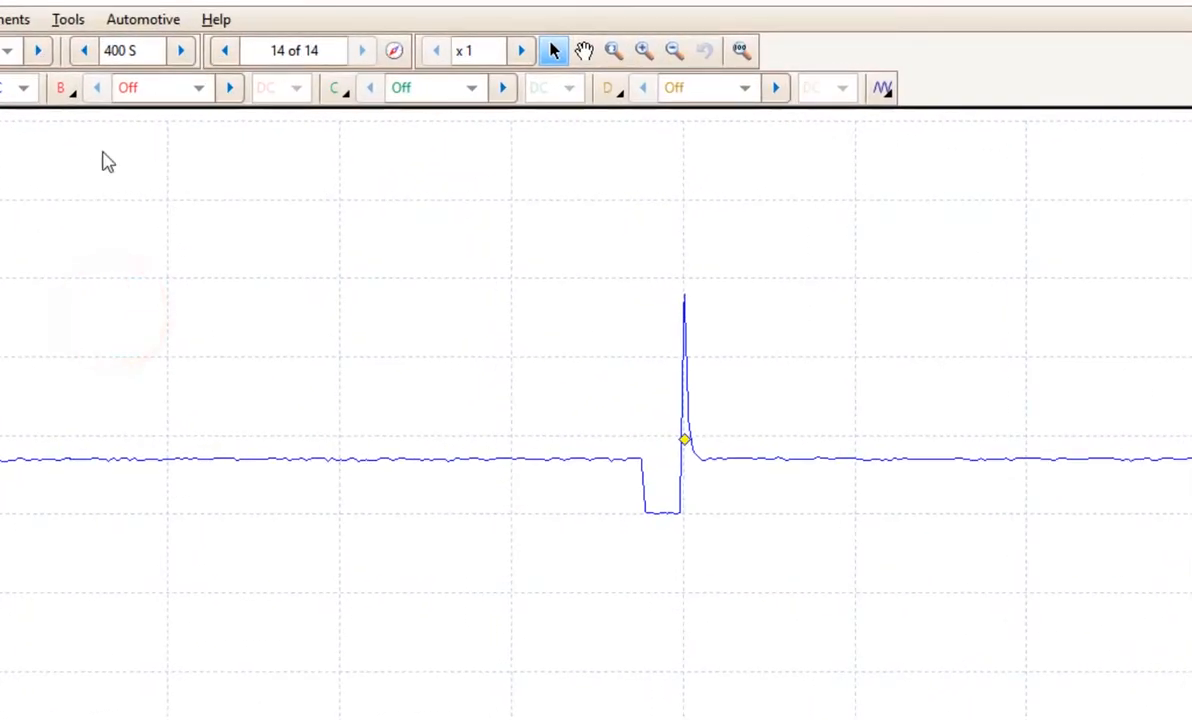
# Enable the Demo Injector reference waveform from the library to overlay it on the stopped capture.
pyautogui.click(68, 19)
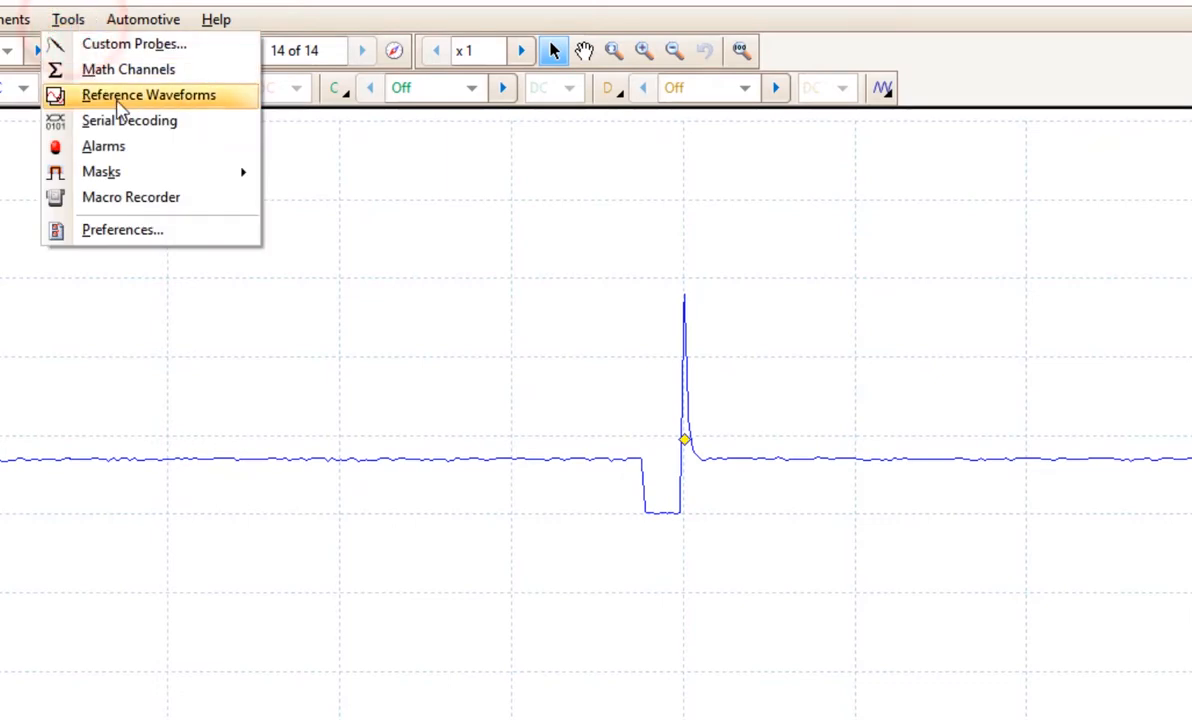
pyautogui.click(118, 97)
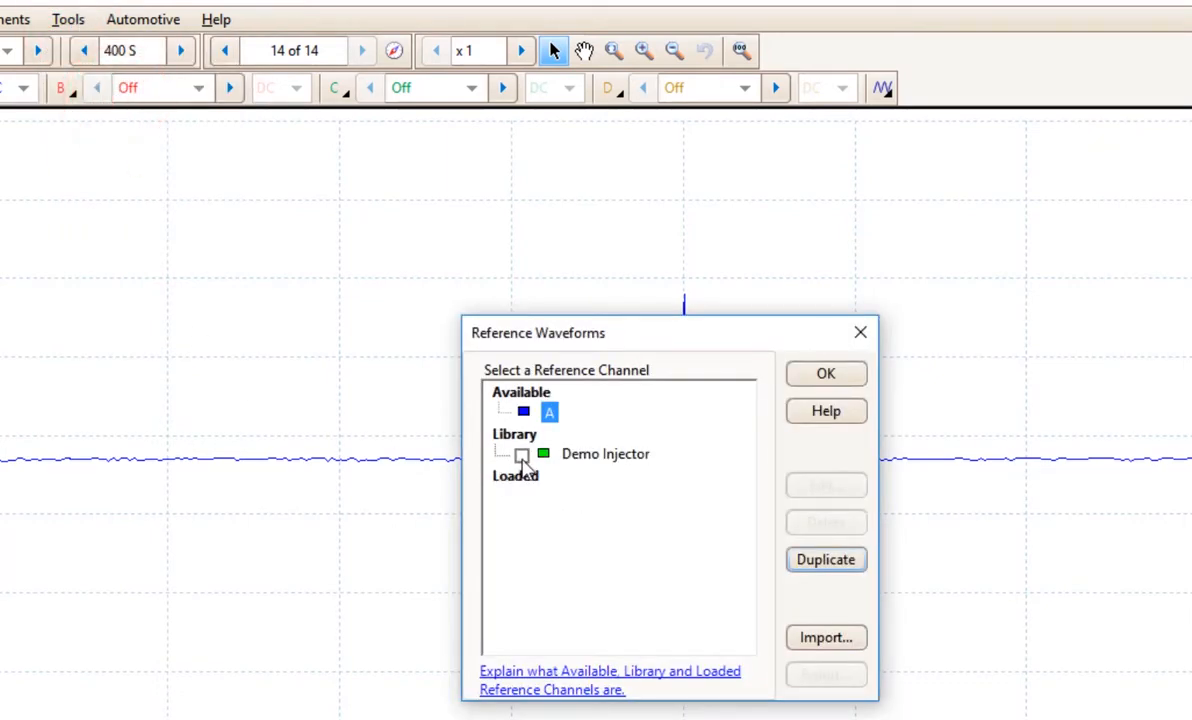
pyautogui.click(522, 456)
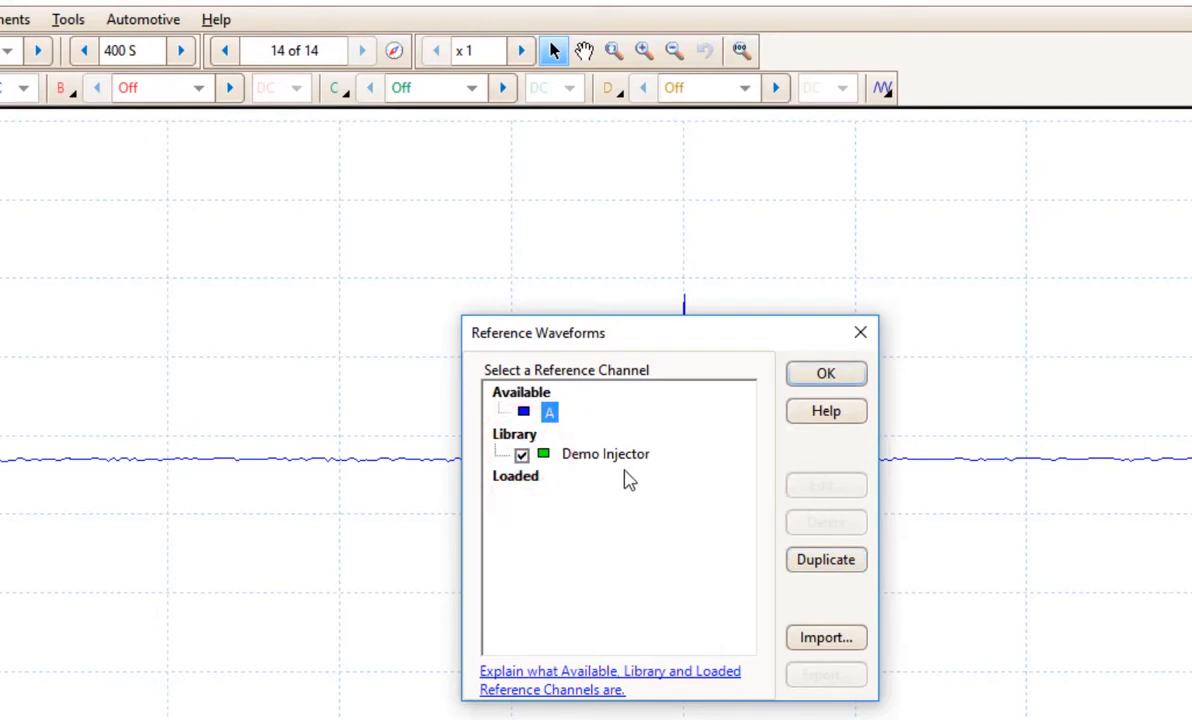
pyautogui.click(822, 375)
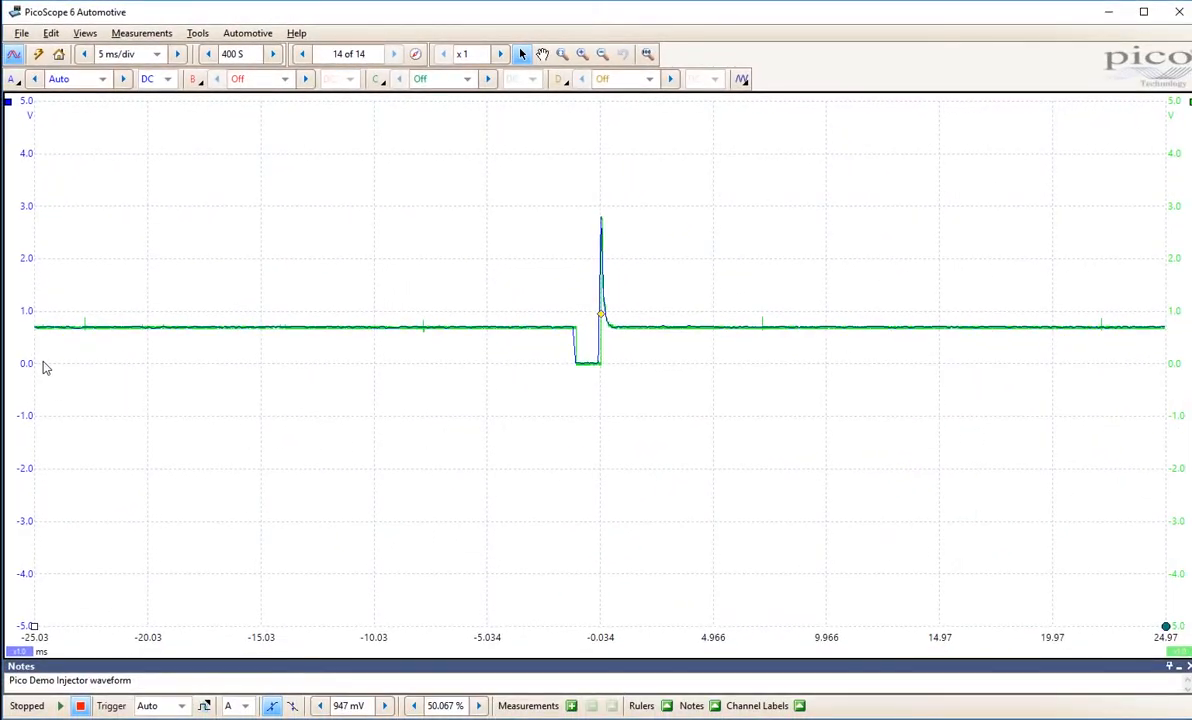
# Shift channel A down to an offset of about -28.51 % to separate it from the reference, and reset its offset.
pyautogui.moveTo(30, 363)
pyautogui.mouseDown()
pyautogui.moveTo(25, 515)
pyautogui.moveTo(31, 507)
pyautogui.mouseUp()
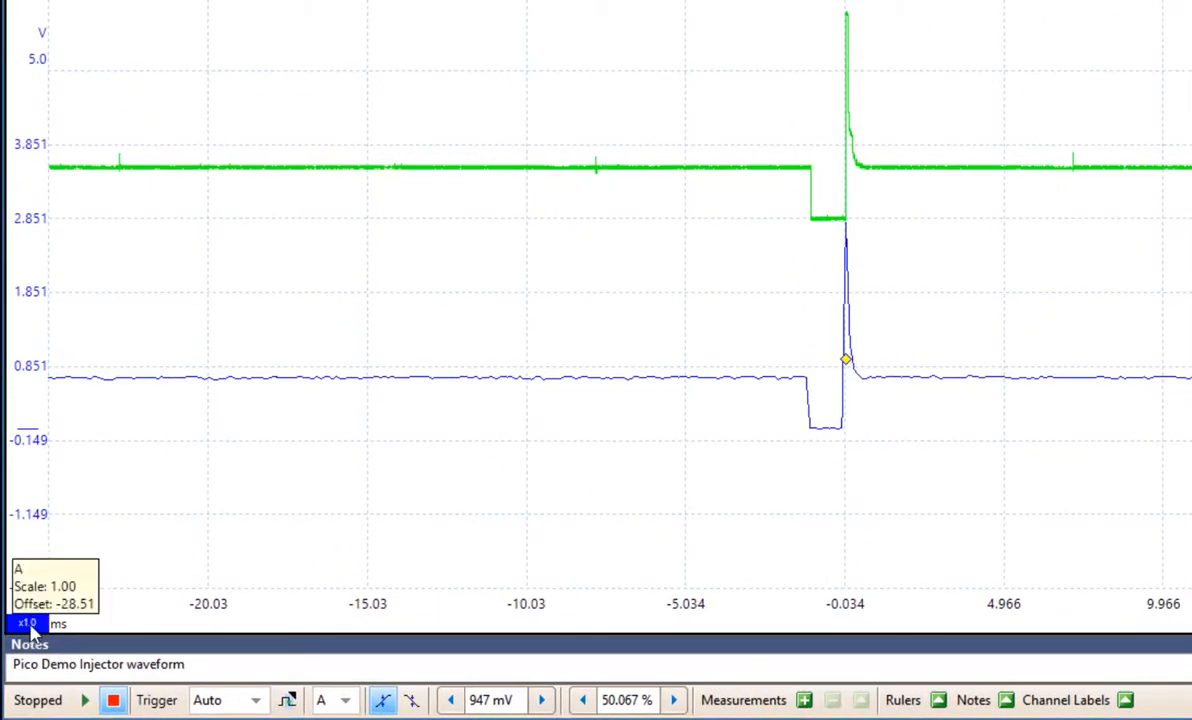
pyautogui.click(30, 625)
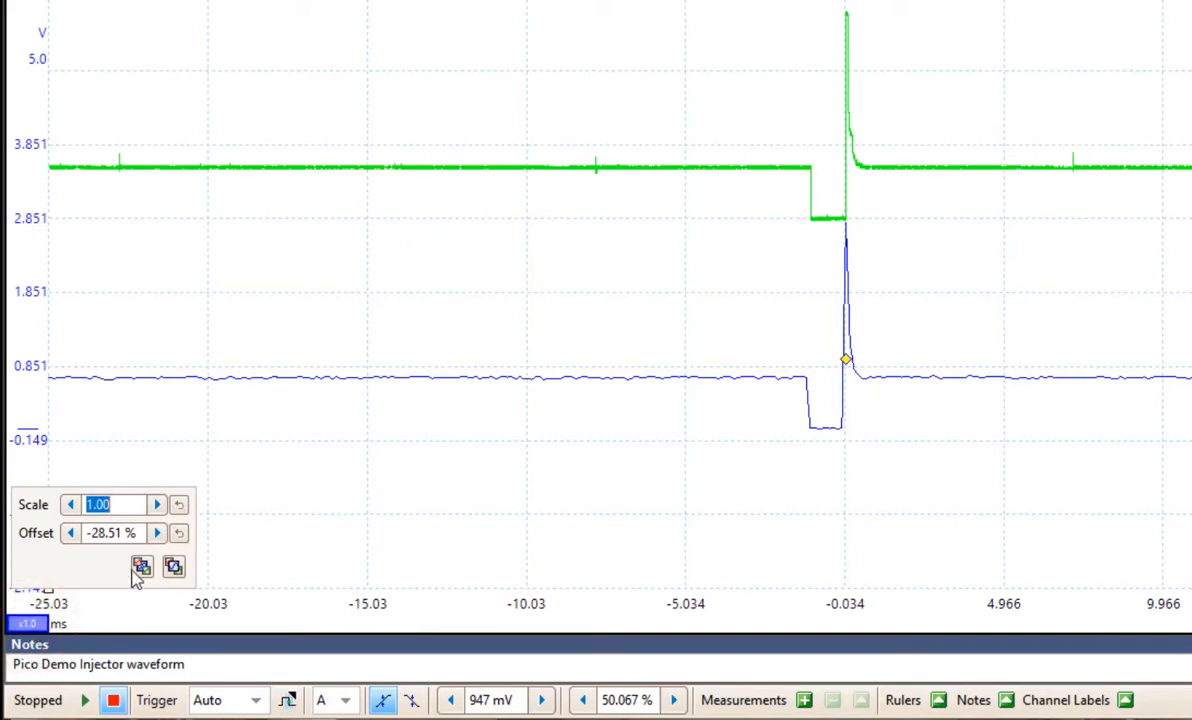
pyautogui.click(179, 534)
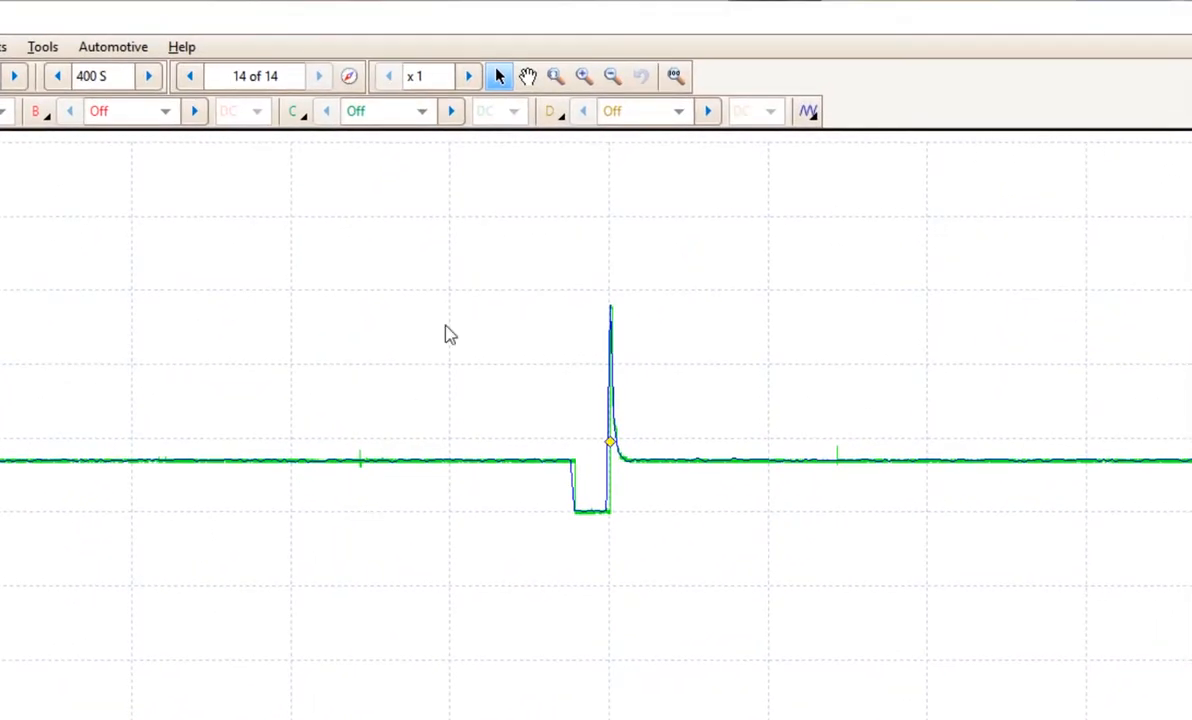
# Try shifting the Demo Injector reference waveform down in small offset steps to about -3.00 %, and reset its offset.
pyautogui.click(555, 76)
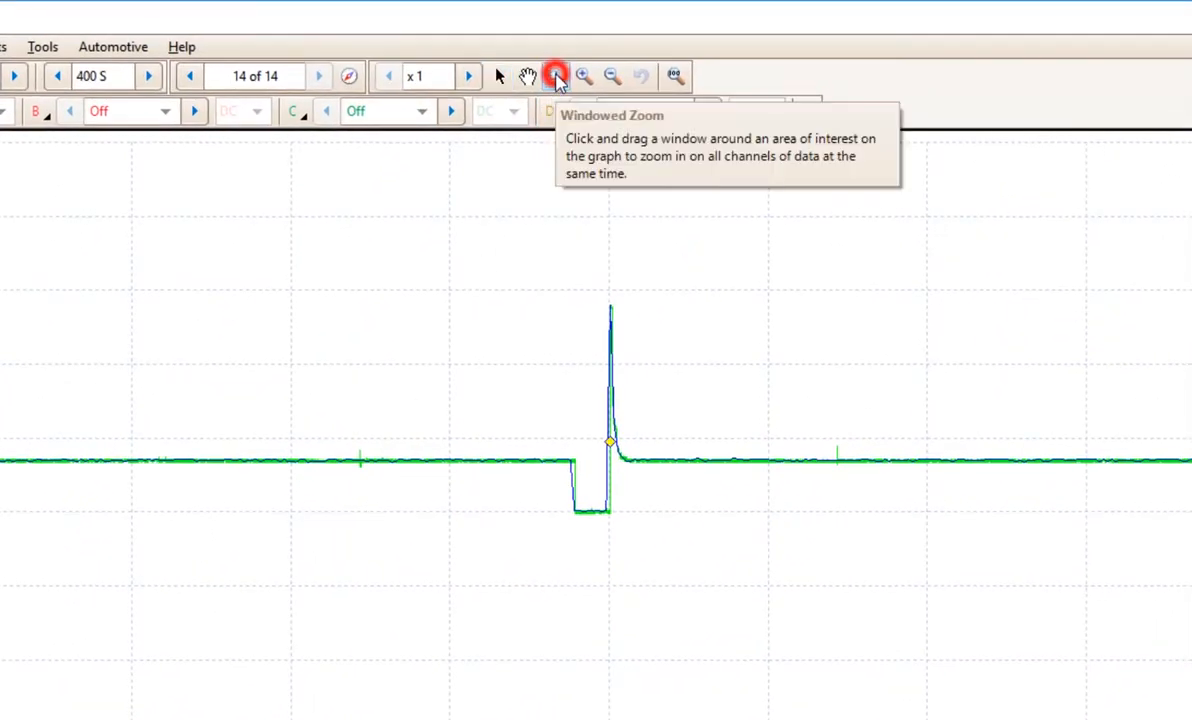
pyautogui.moveTo(475, 254); pyautogui.dragTo(744, 590)
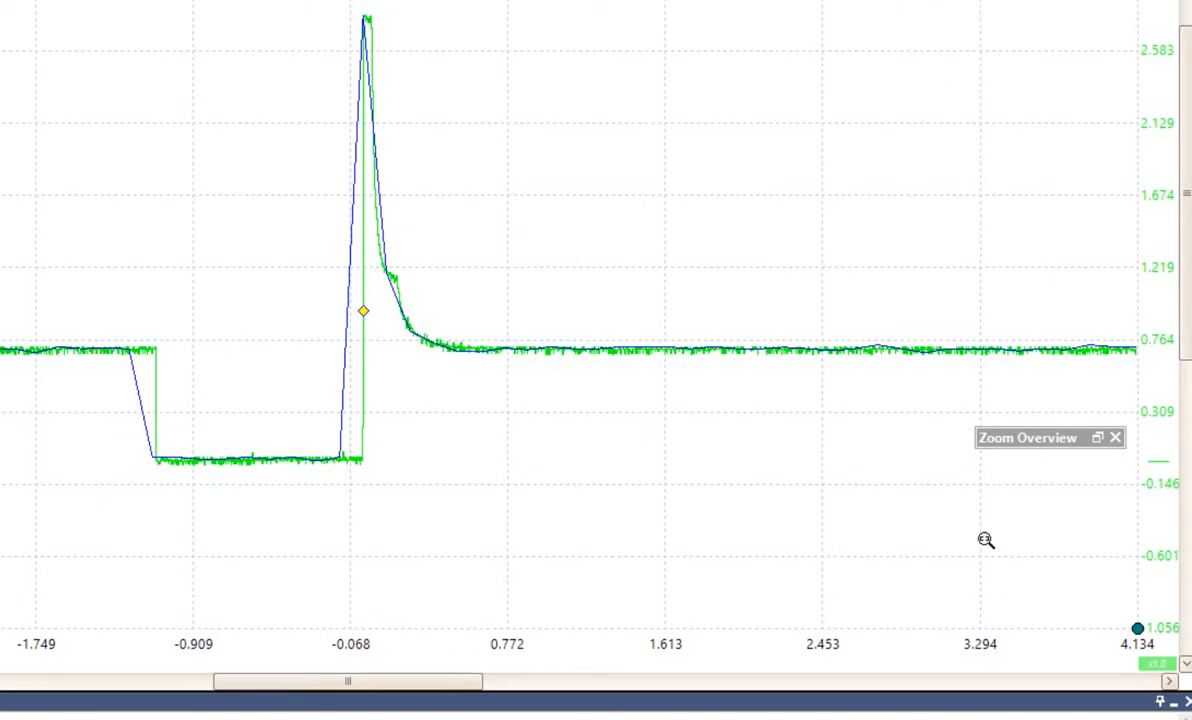
pyautogui.click(1157, 666)
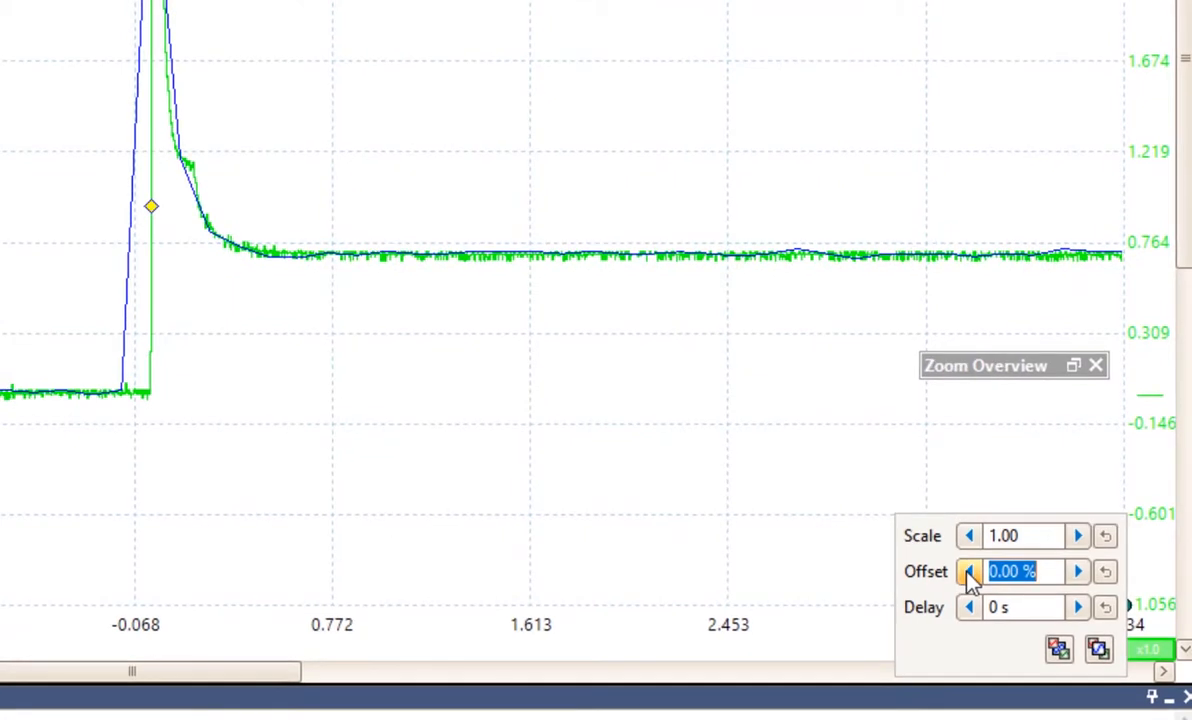
pyautogui.click(970, 572)
pyautogui.click(970, 572)
pyautogui.click(970, 572)
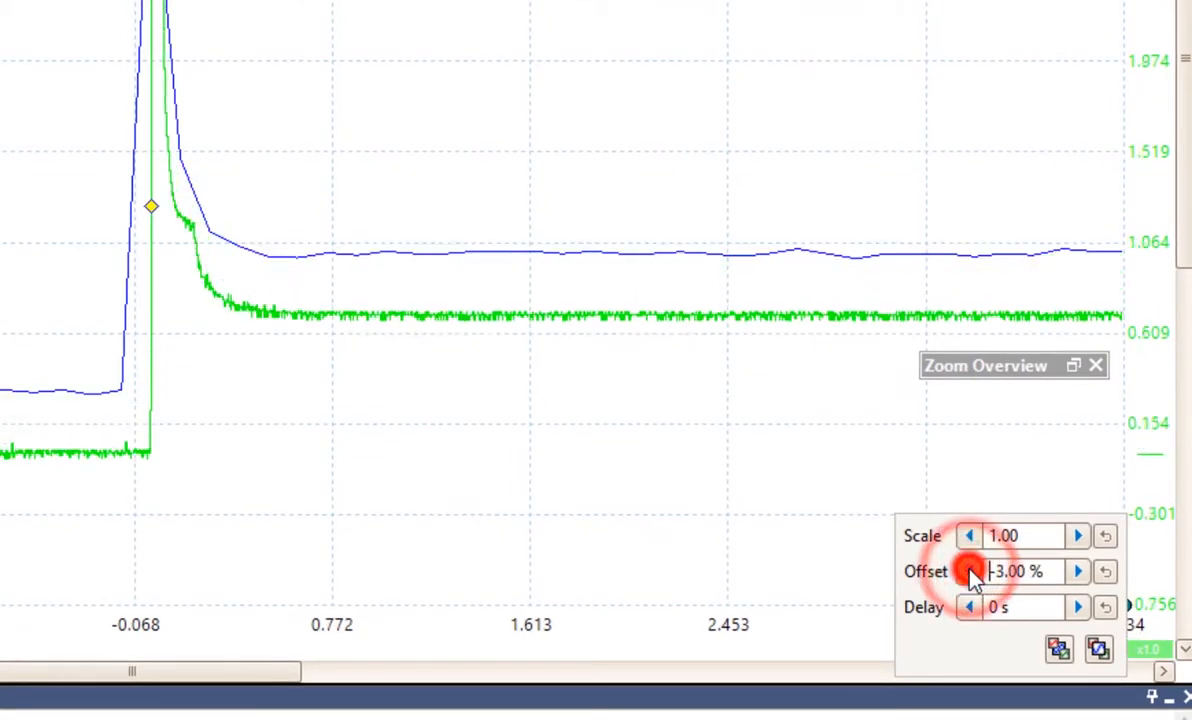
pyautogui.click(970, 572)
pyautogui.click(970, 572)
pyautogui.click(1078, 571)
pyautogui.click(1078, 571)
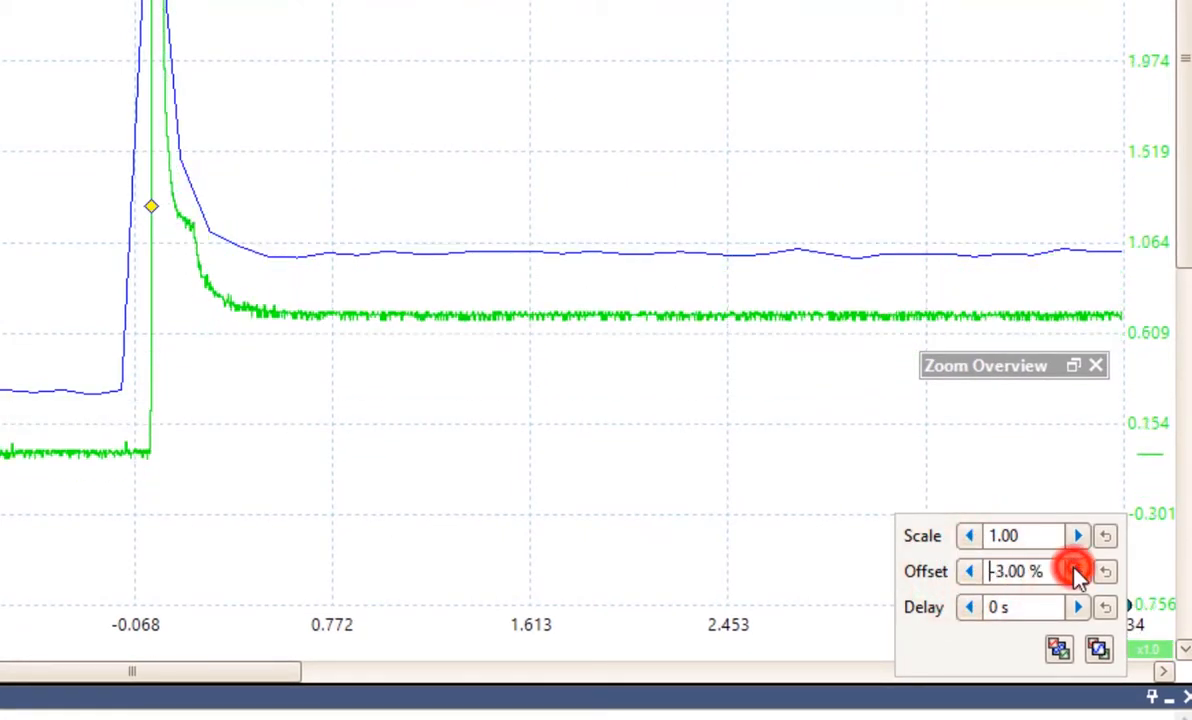
pyautogui.click(1078, 571)
pyautogui.click(1105, 572)
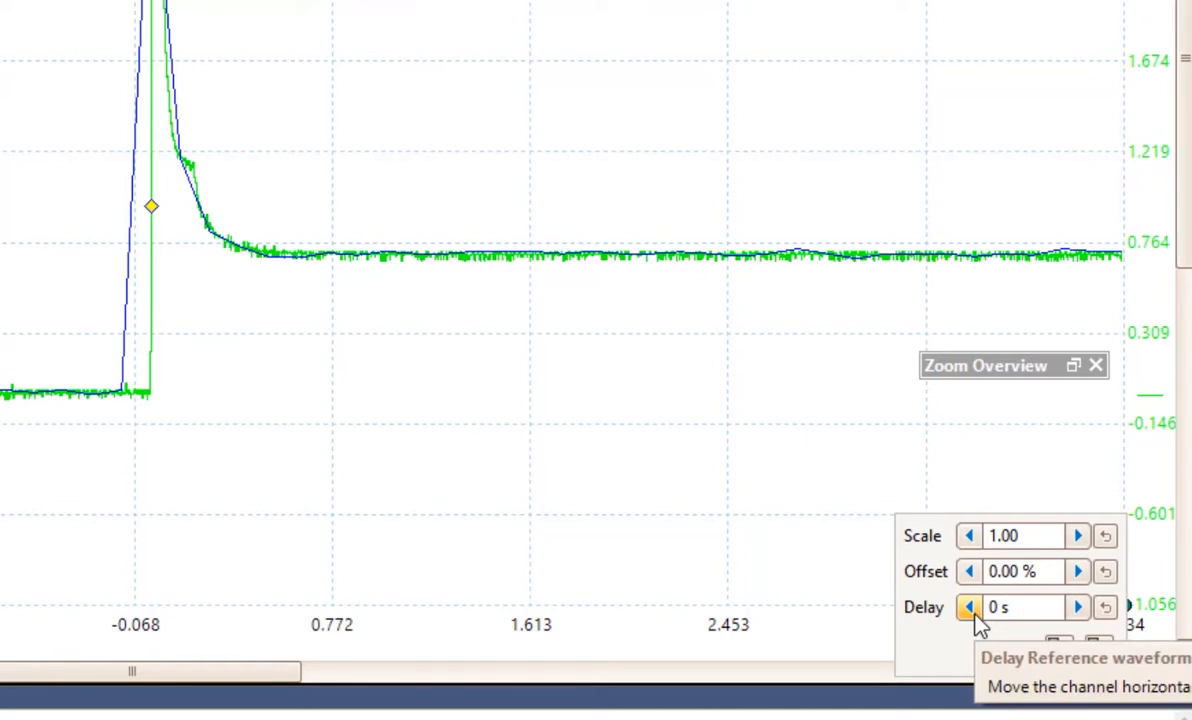
# Try moving the reference waveform horizontally with delays of -5 ms and -1 ms.
pyautogui.click(972, 610)
pyautogui.click(1077, 609)
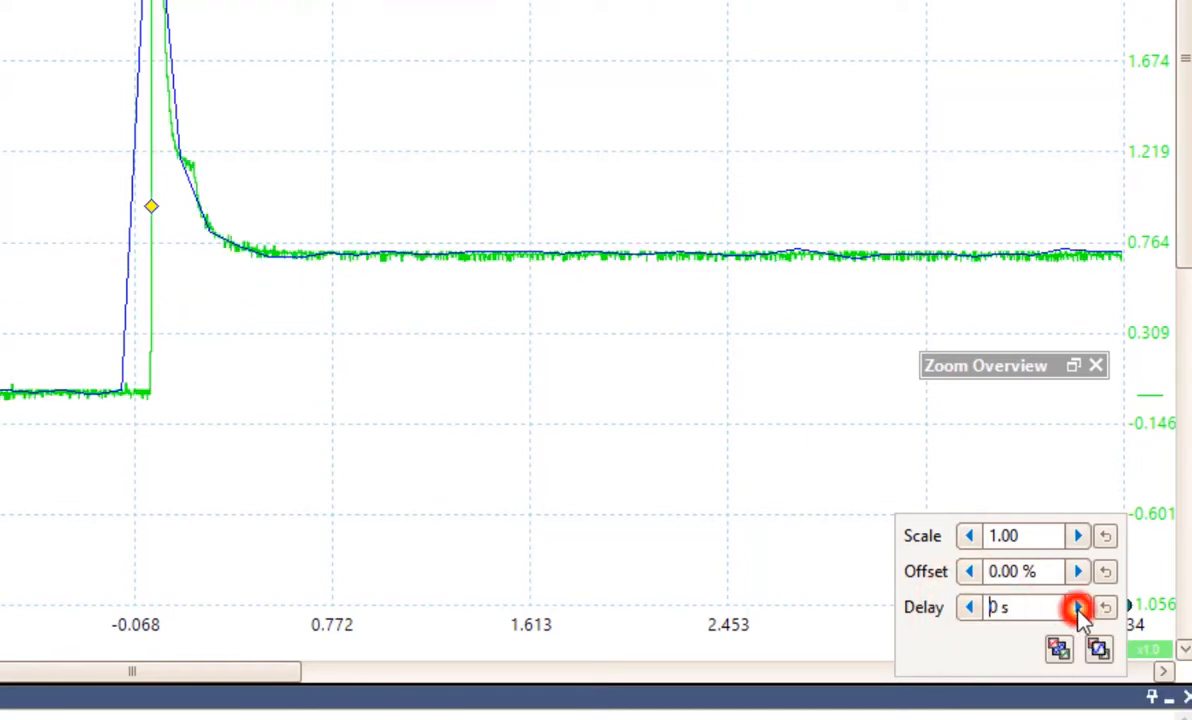
pyautogui.click(970, 608)
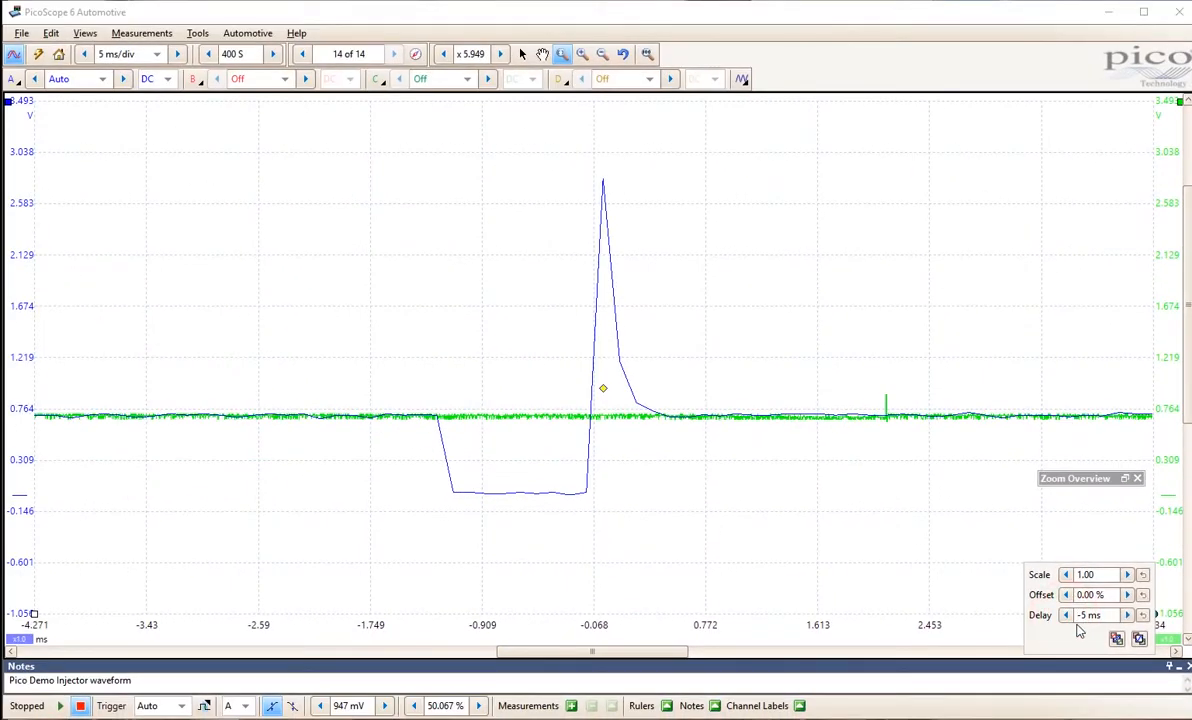
pyautogui.click(1085, 615)
pyautogui.press('Return')
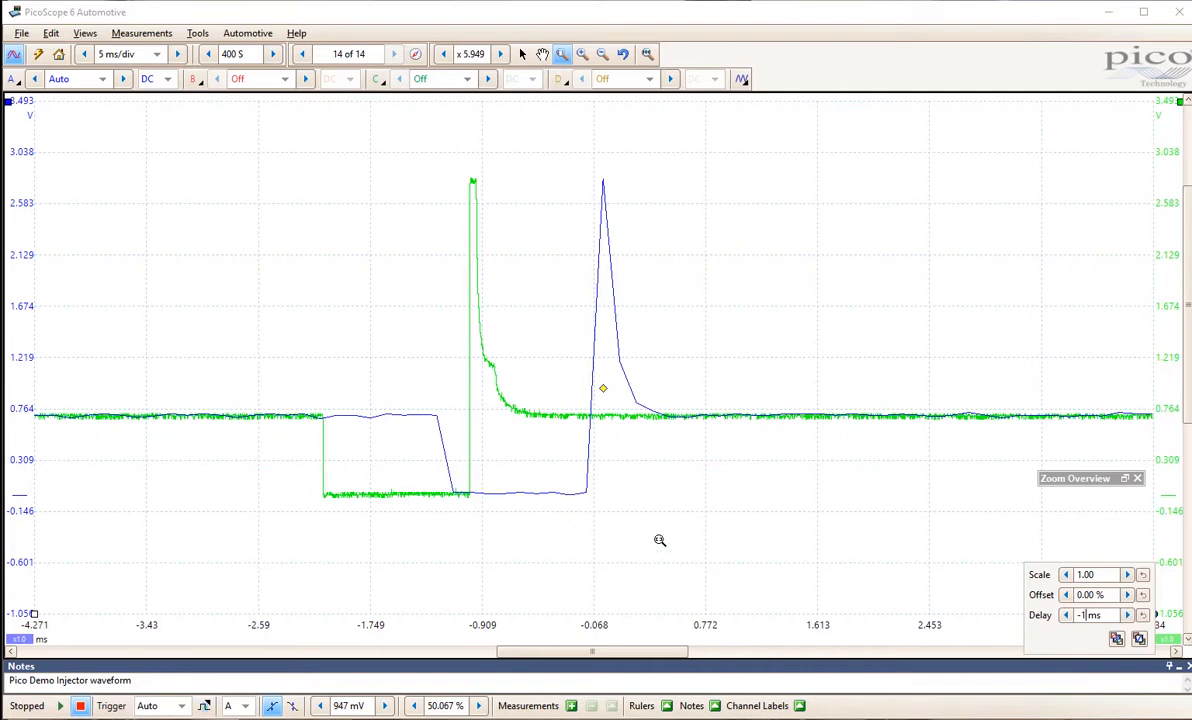
# Set the reference waveform's delay to -120 µs to line it up with the start of the captured injection event.
pyautogui.click(1167, 639)
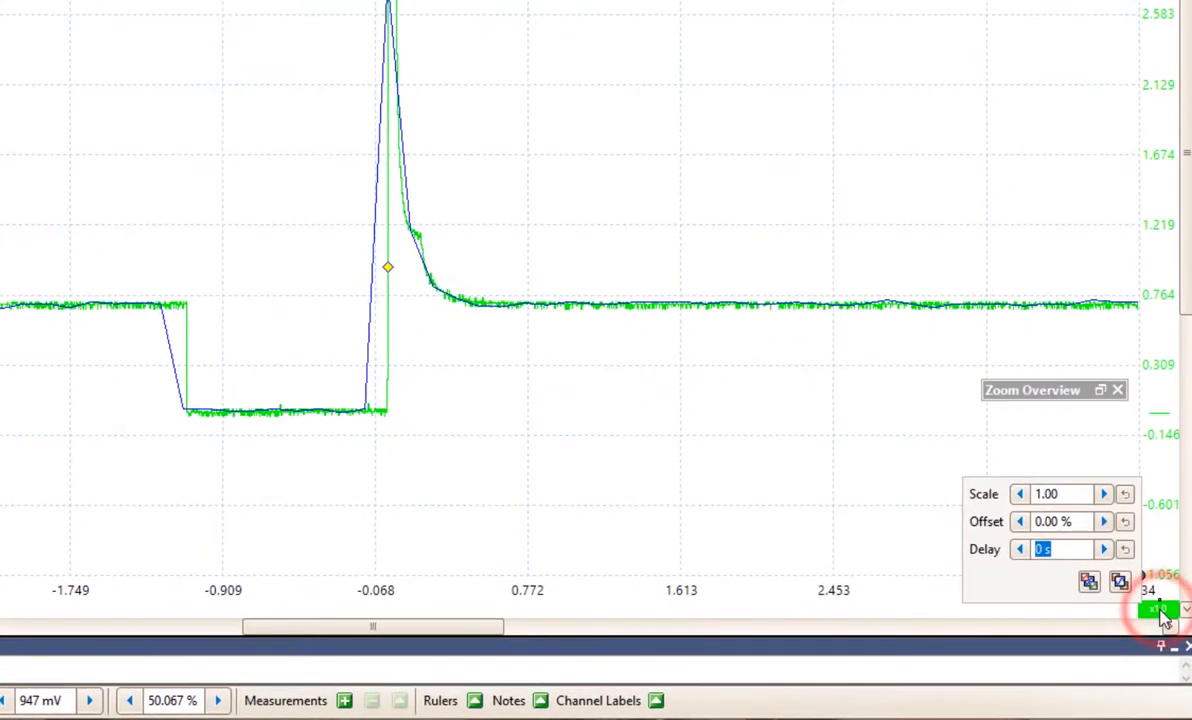
pyautogui.click(1020, 549)
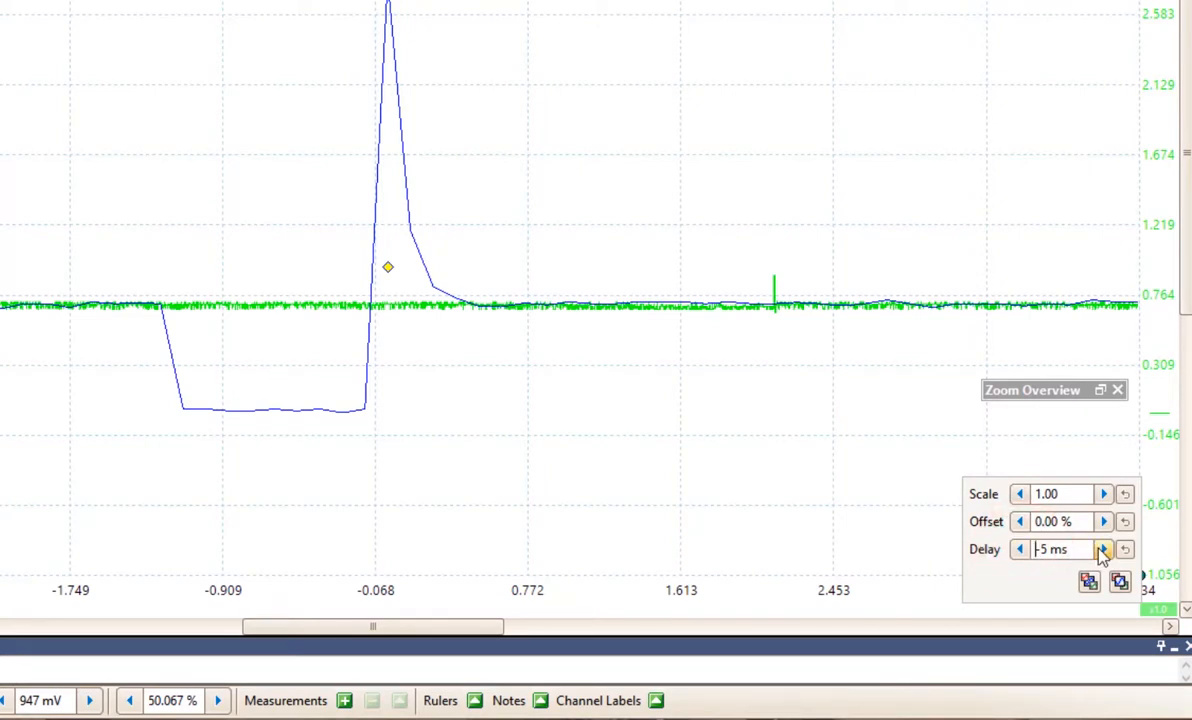
pyautogui.click(1100, 549)
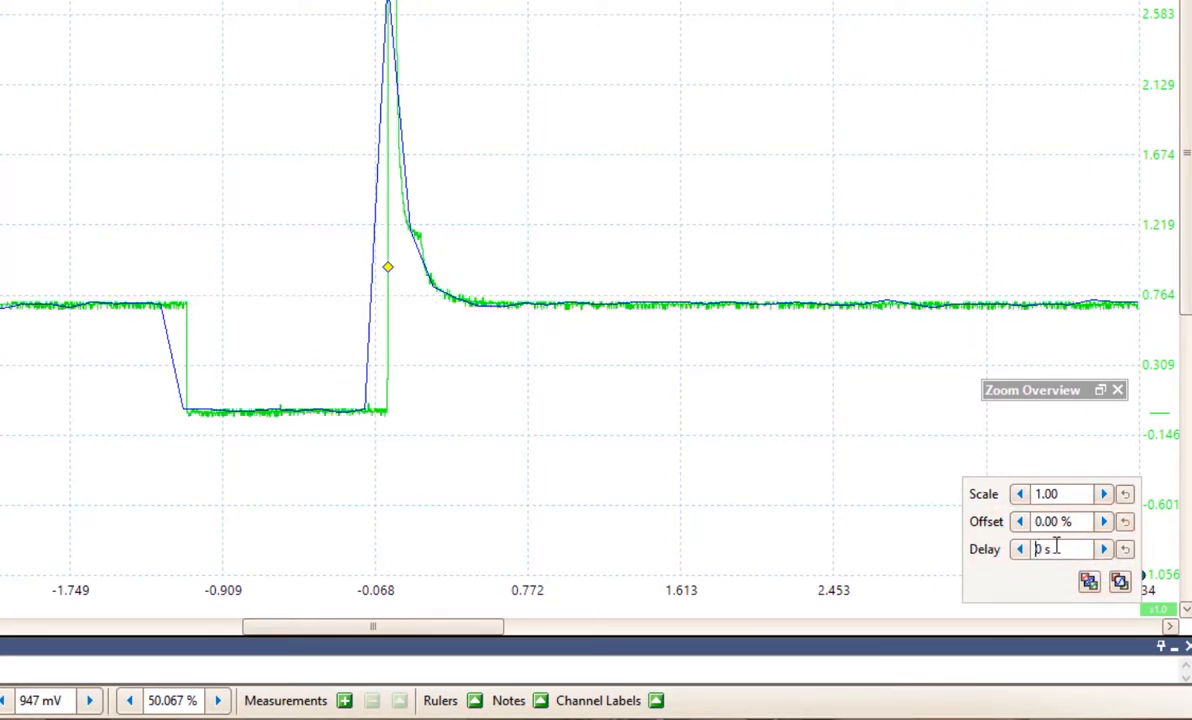
pyautogui.click(1052, 549)
pyautogui.press('BackSpace')
pyautogui.write('-12')
pyautogui.press('Return')
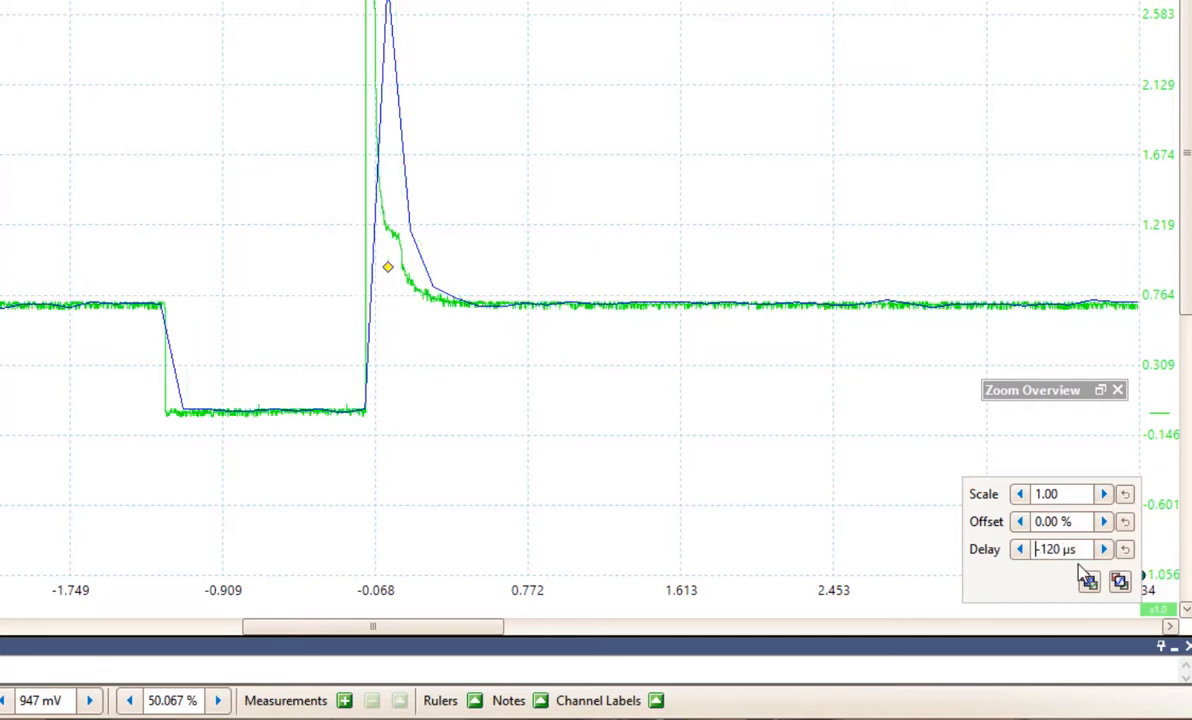
pyautogui.click(1087, 580)
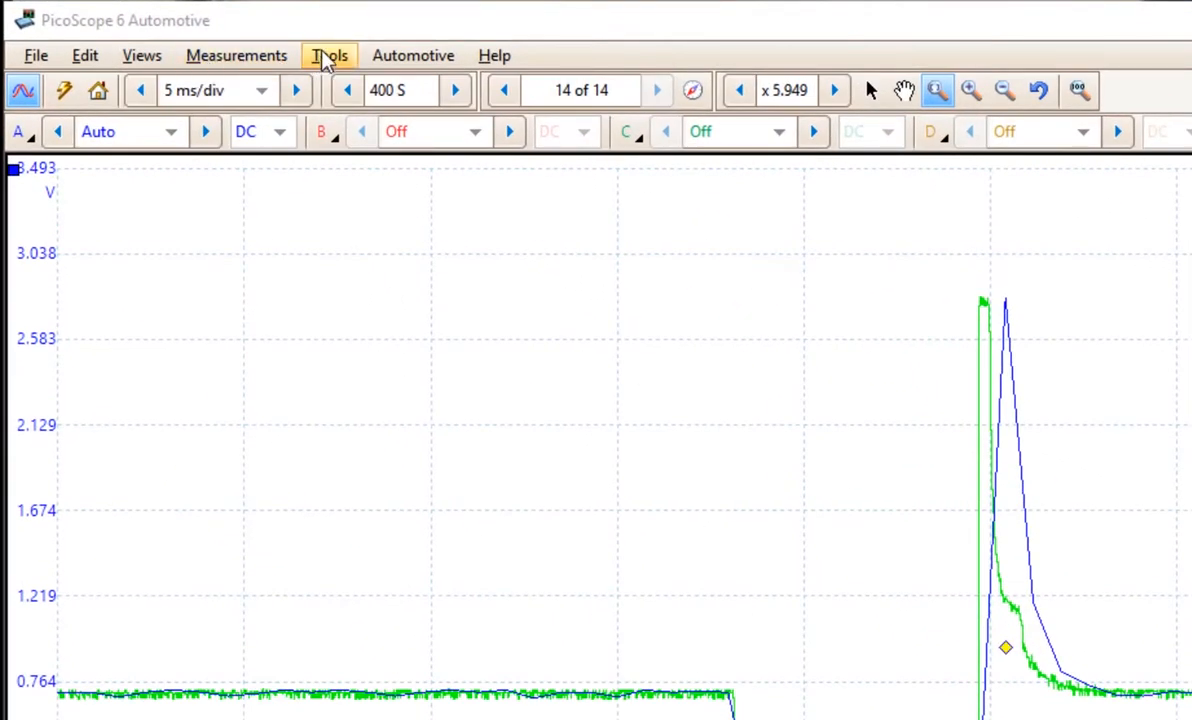
# Disable the Demo Injector reference waveform in the library so that only channel A is displayed.
pyautogui.click(326, 57)
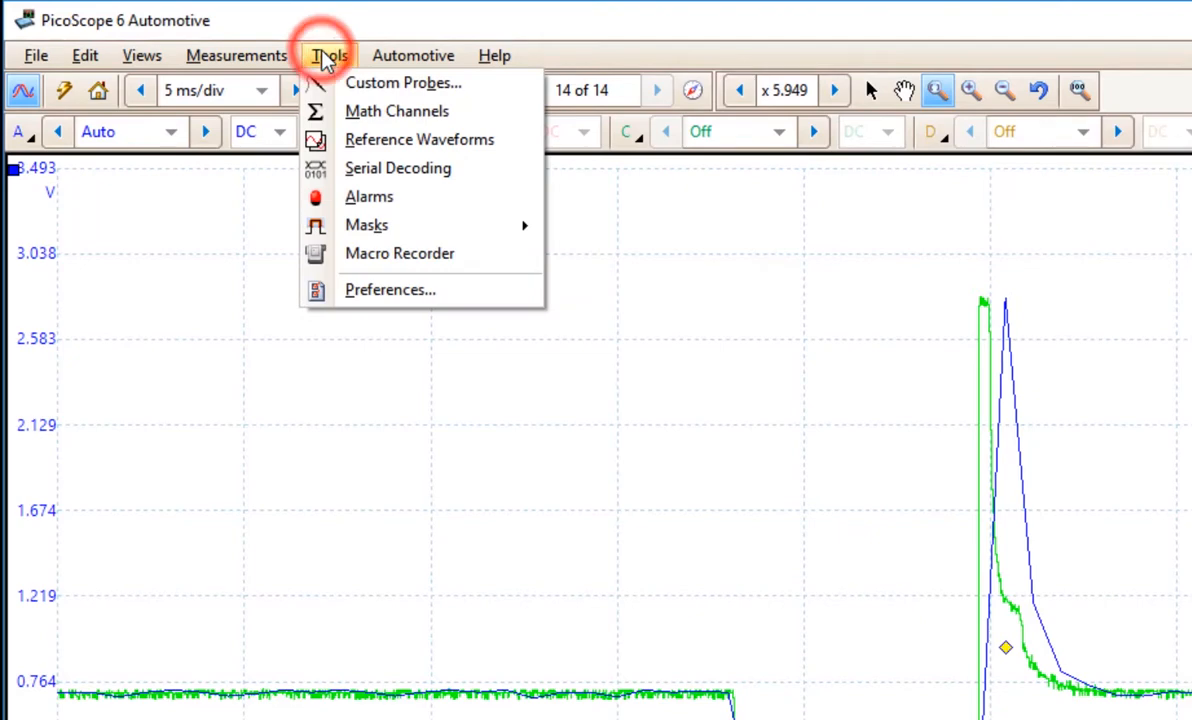
pyautogui.click(390, 144)
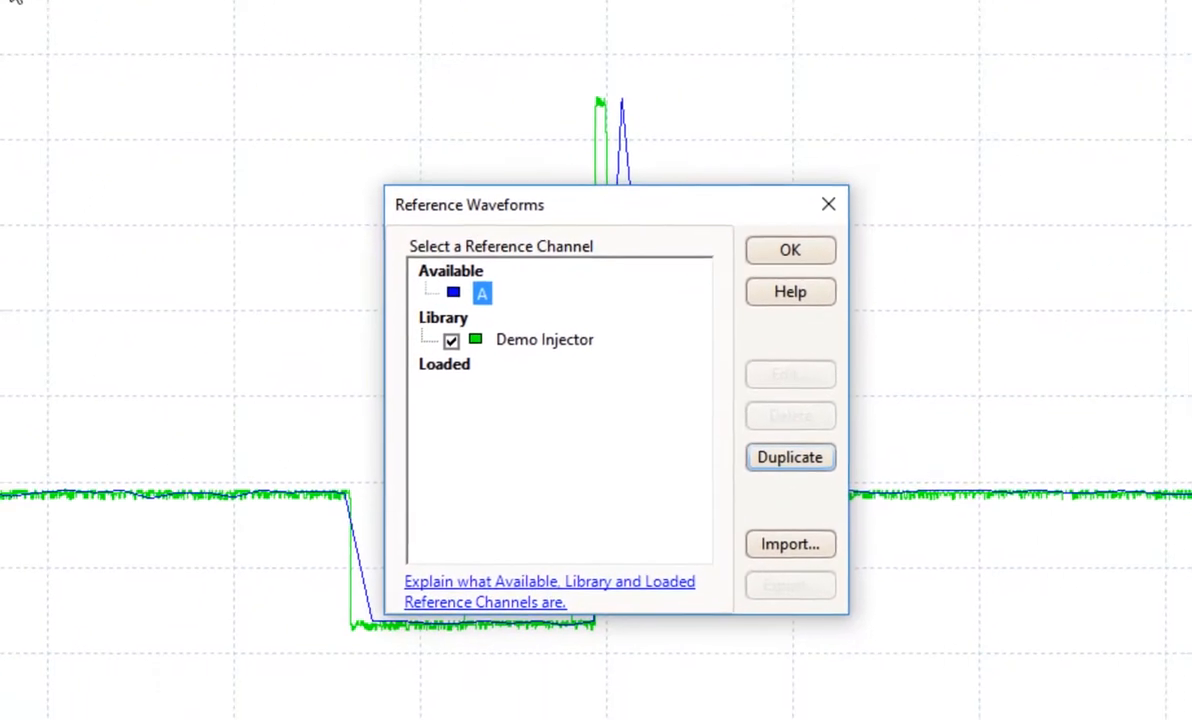
pyautogui.click(428, 330)
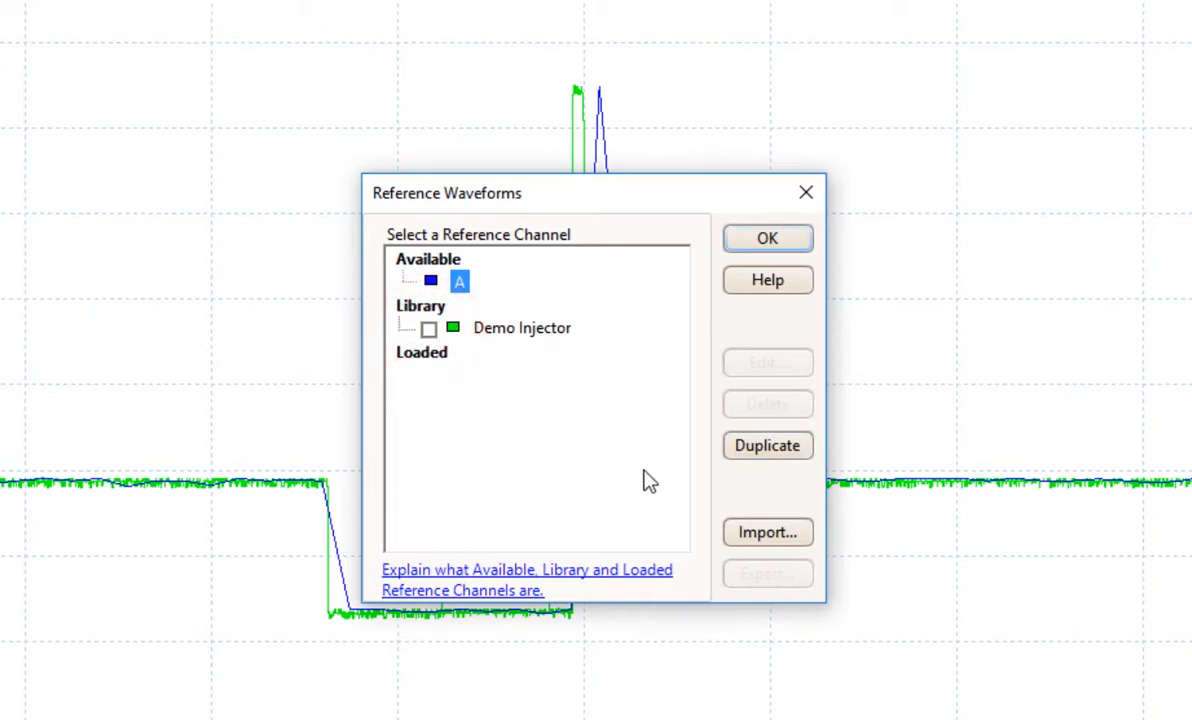
pyautogui.click(768, 240)
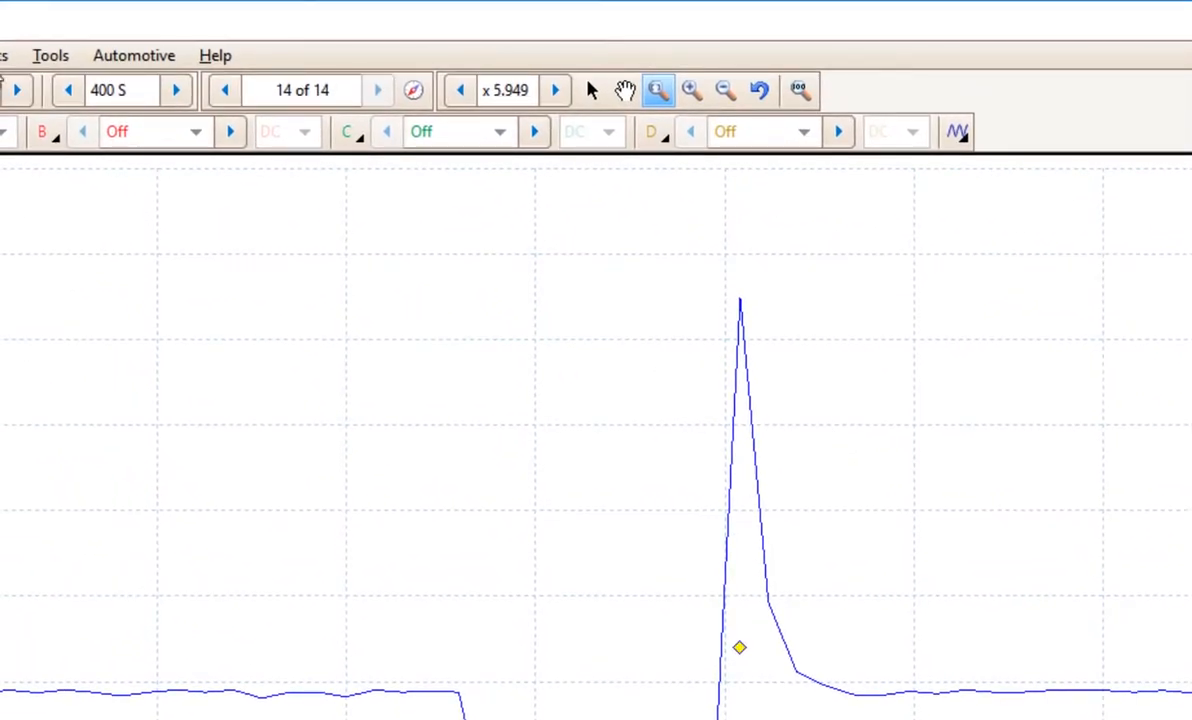
# Delete the Demo Injector reference waveform from the reference waveform library.
pyautogui.click(48, 58)
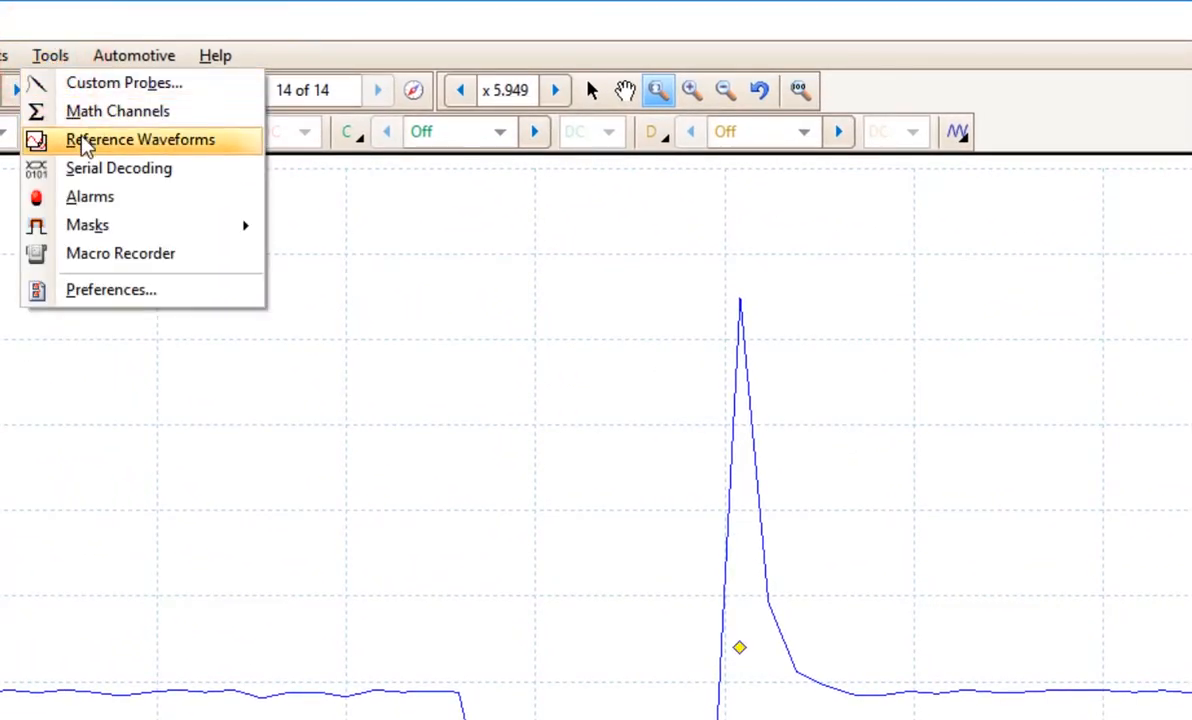
pyautogui.click(82, 141)
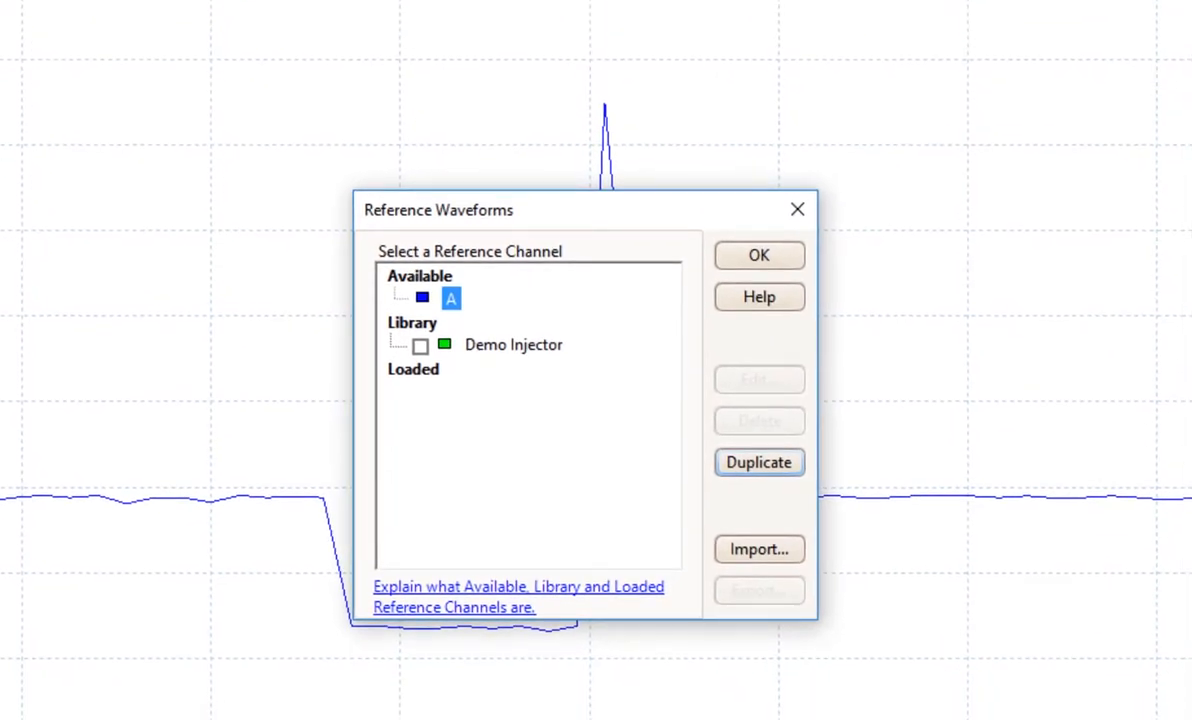
pyautogui.click(497, 352)
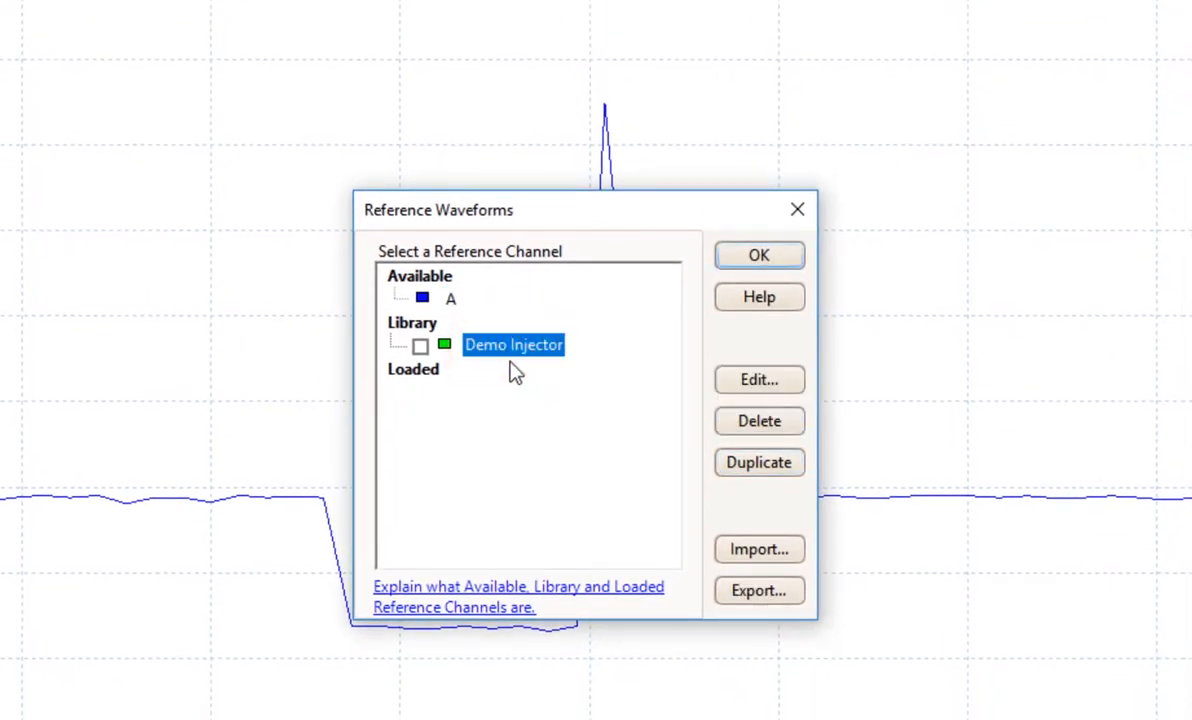
pyautogui.click(780, 426)
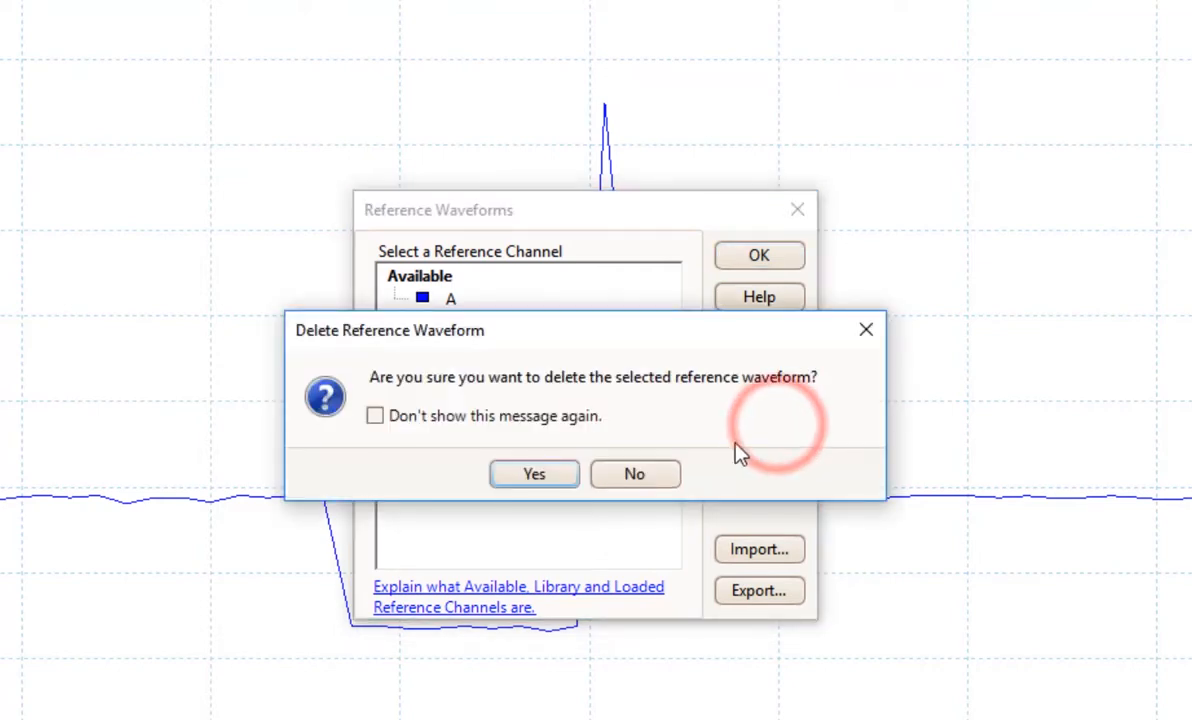
pyautogui.click(560, 478)
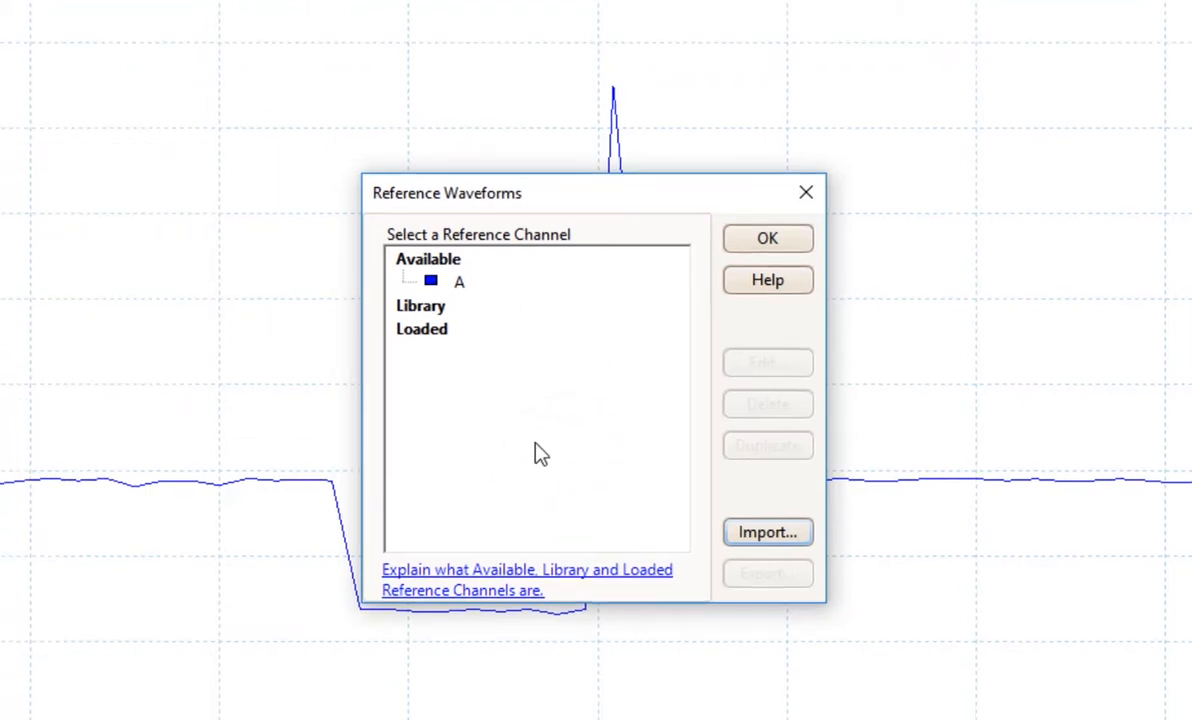
# Import the file Demo Injector.psreference into the reference waveform library.
pyautogui.click(780, 534)
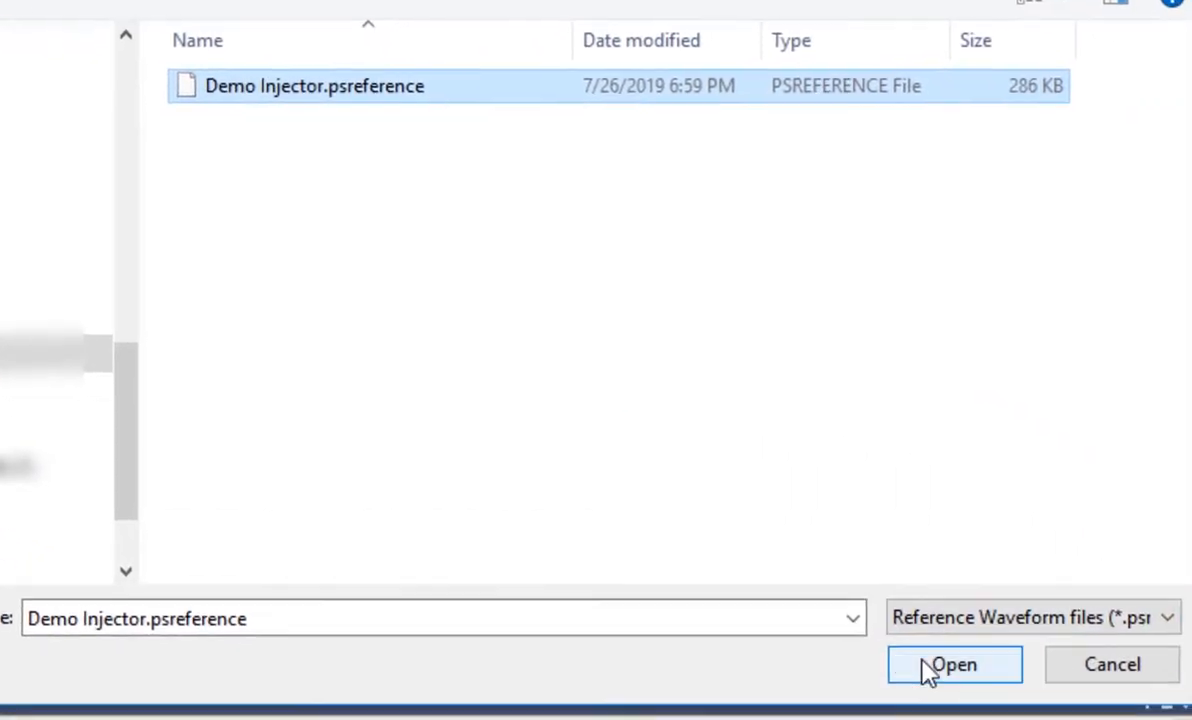
pyautogui.click(926, 663)
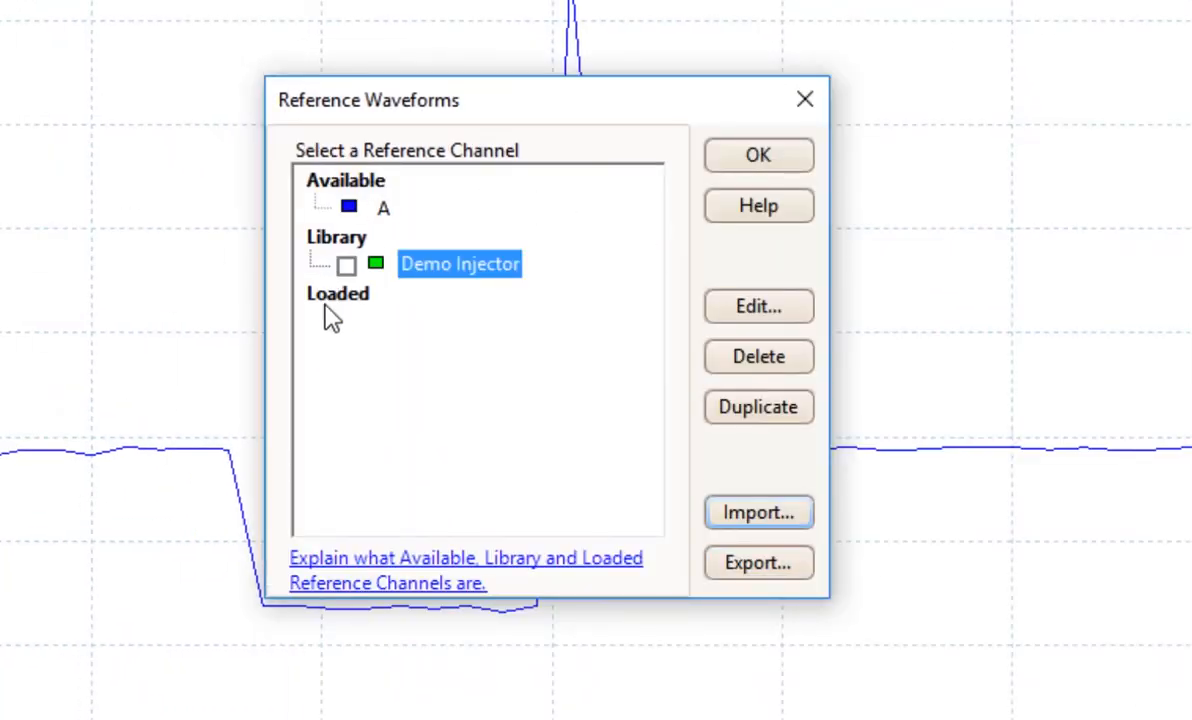